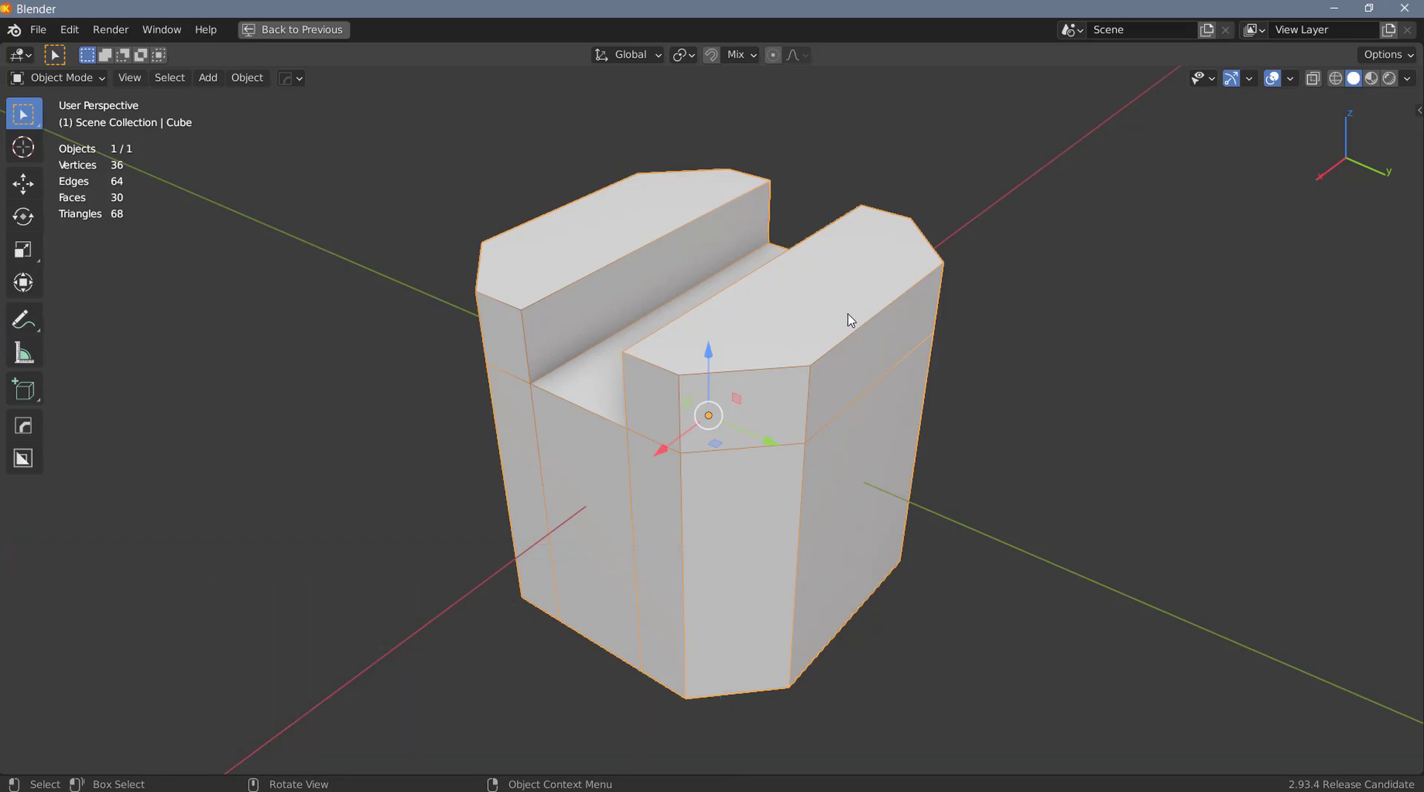
Step: Enter Edit Mode and find Face Cutter's Assign Shortcut option in the edge context menu
key(Tab)
right_click(855, 269)
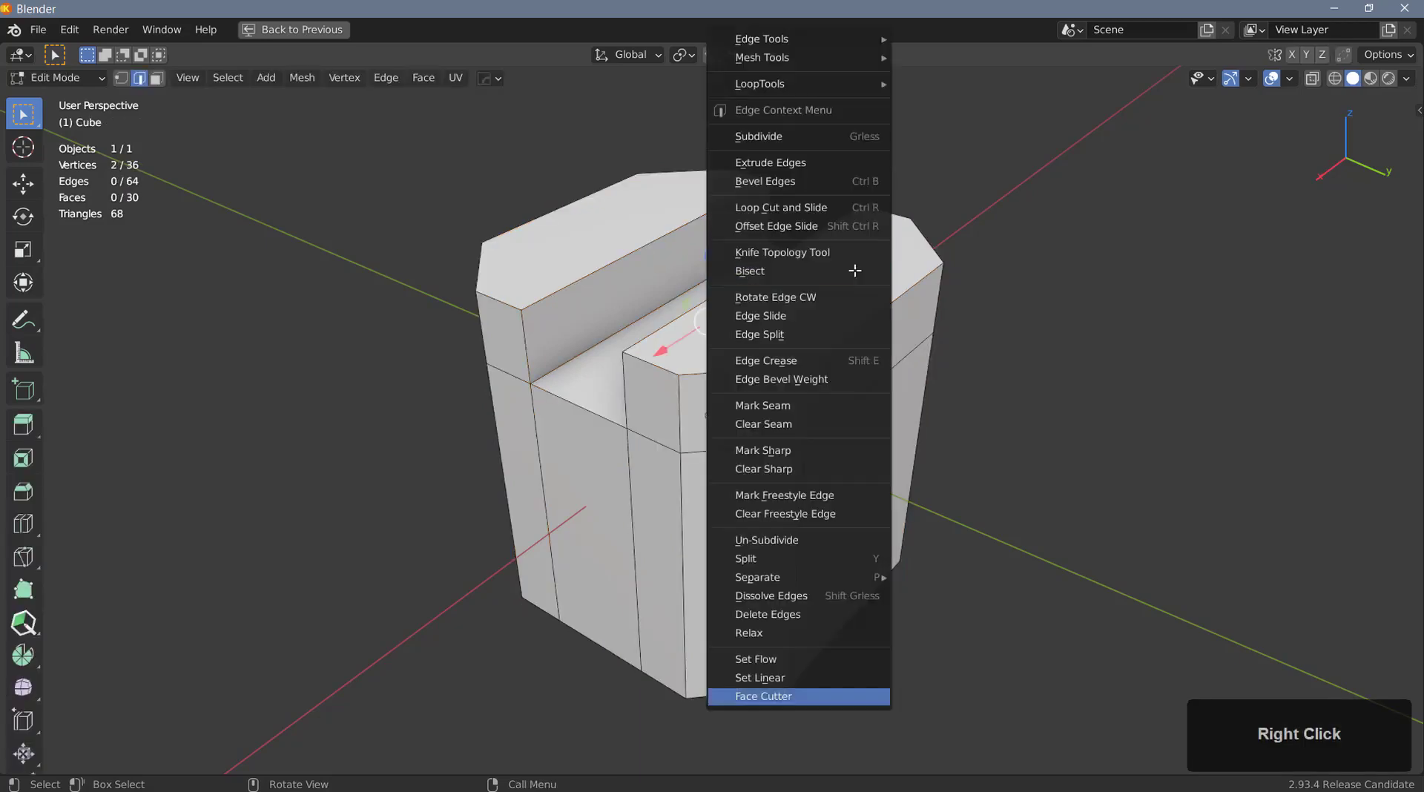
right_click(803, 695)
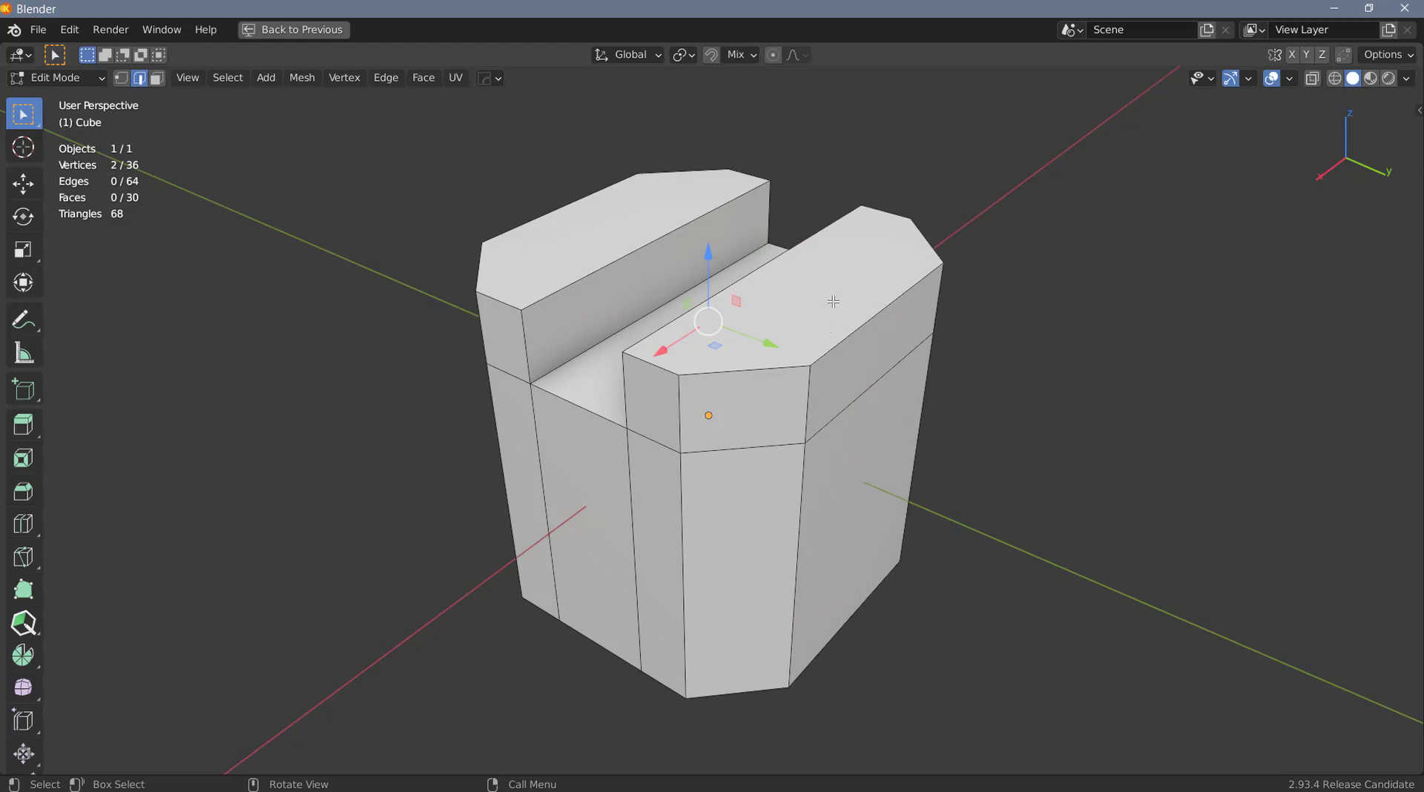
Step: In face select, pick the right block's top and side faces and run Face Cutter
key(3)
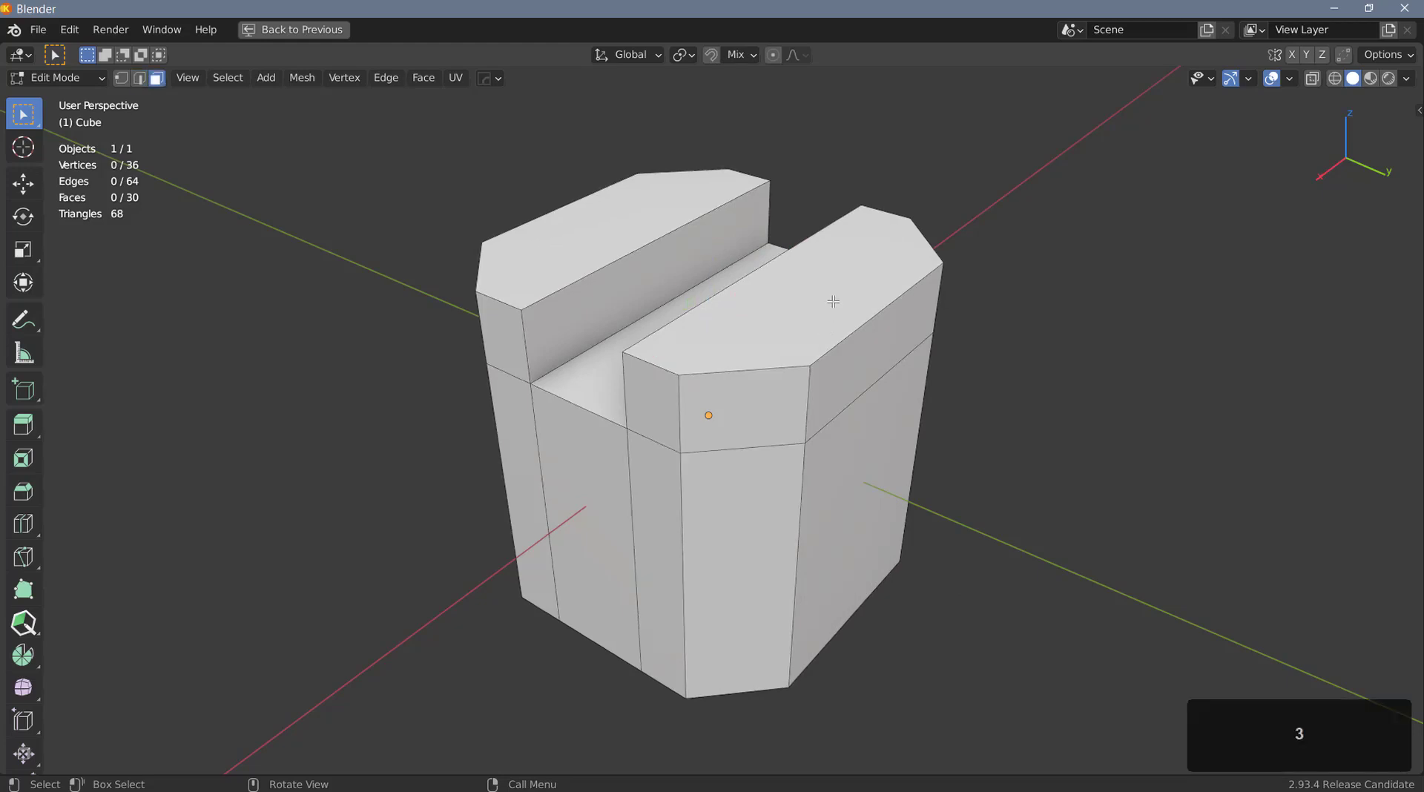
click(832, 306)
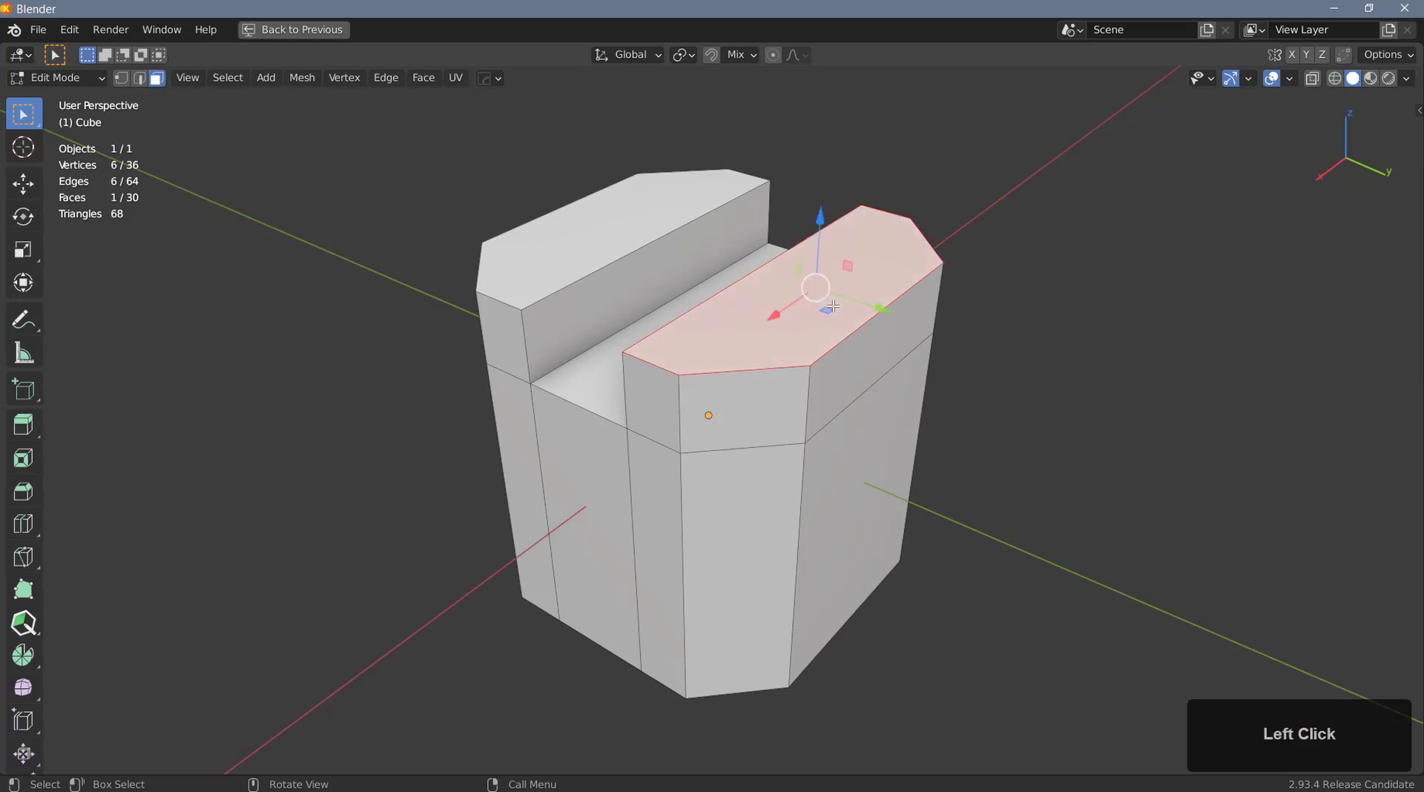
shift+click(849, 380)
right_click(848, 392)
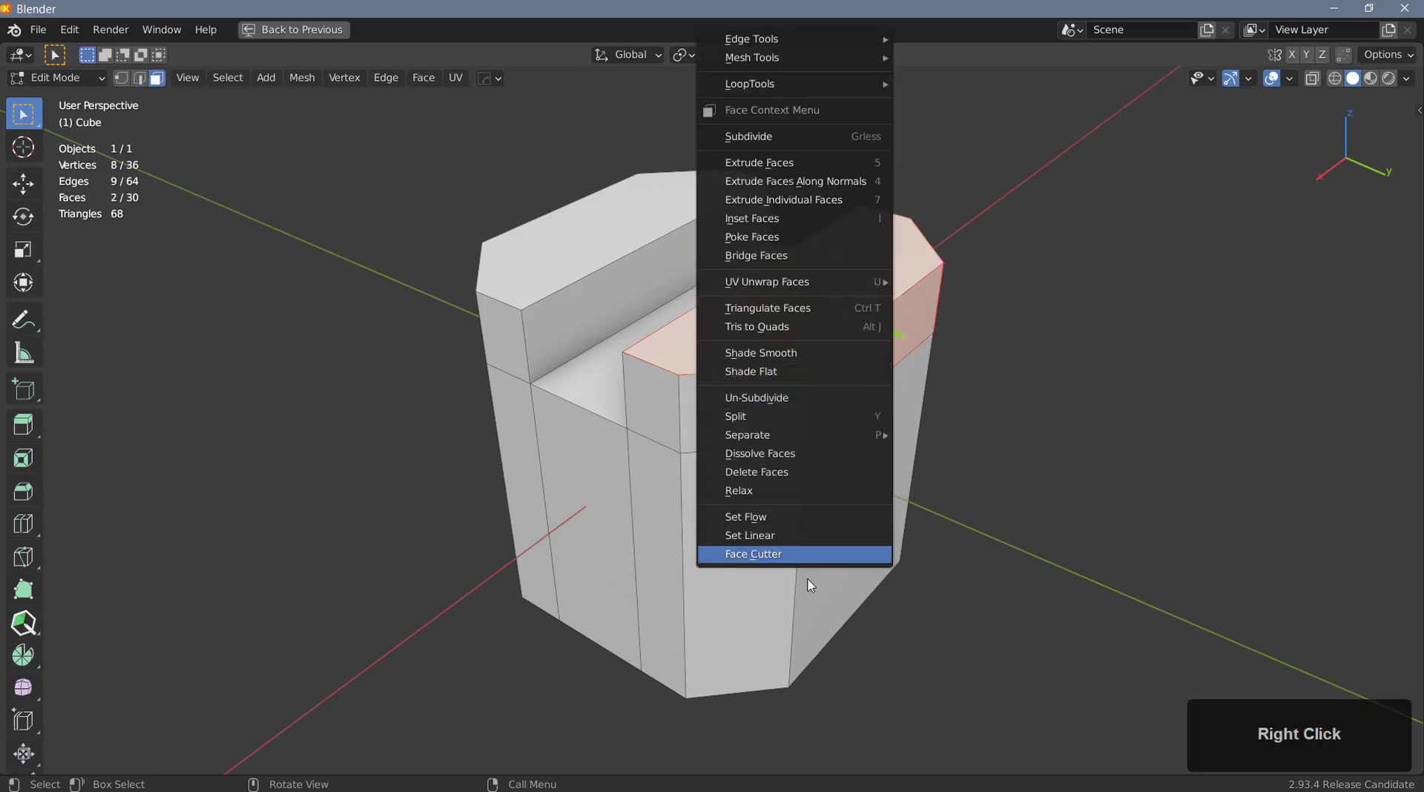
click(808, 554)
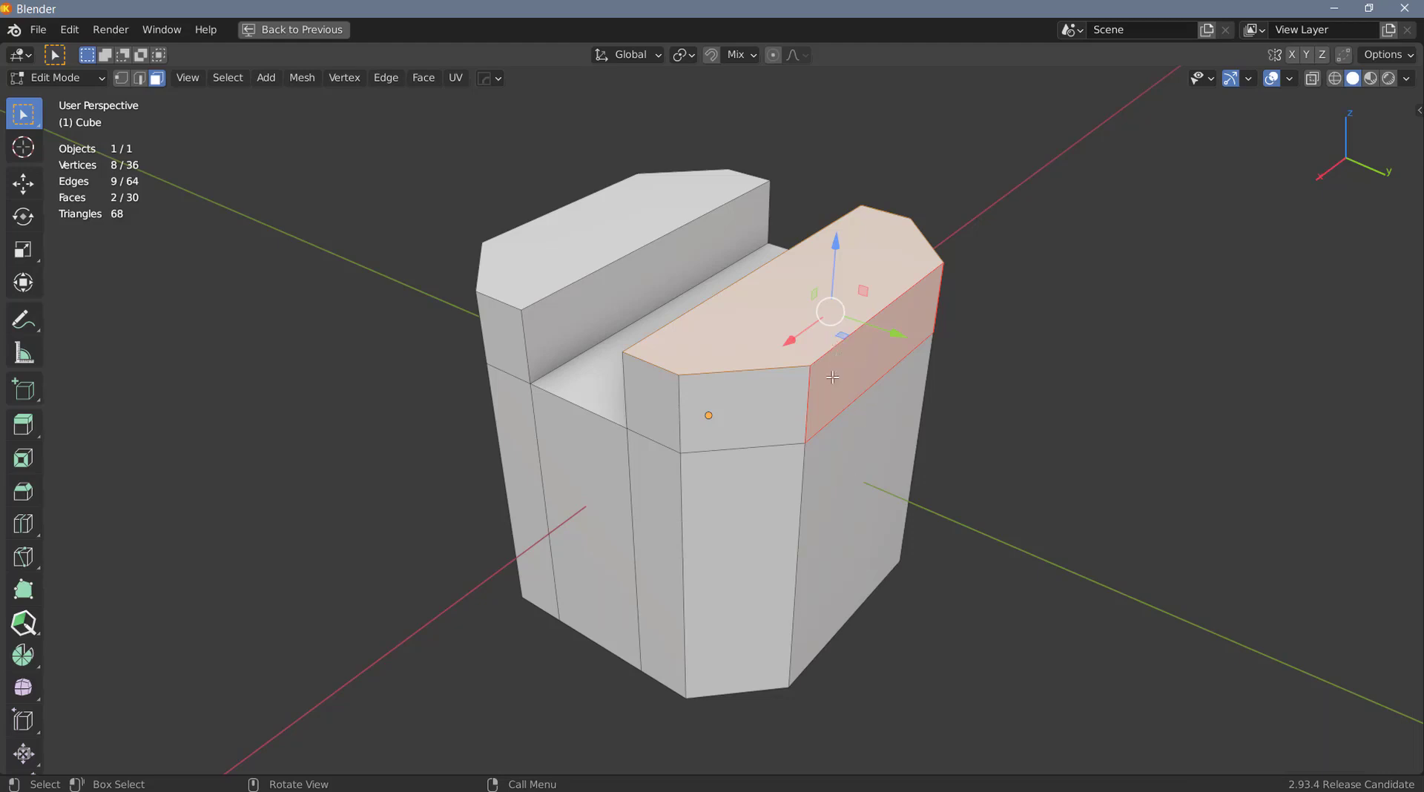
Step: Select the right top face, groove floor and left top face, then start Face Cutter on them
click(735, 336)
shift+click(655, 315)
shift+click(574, 253)
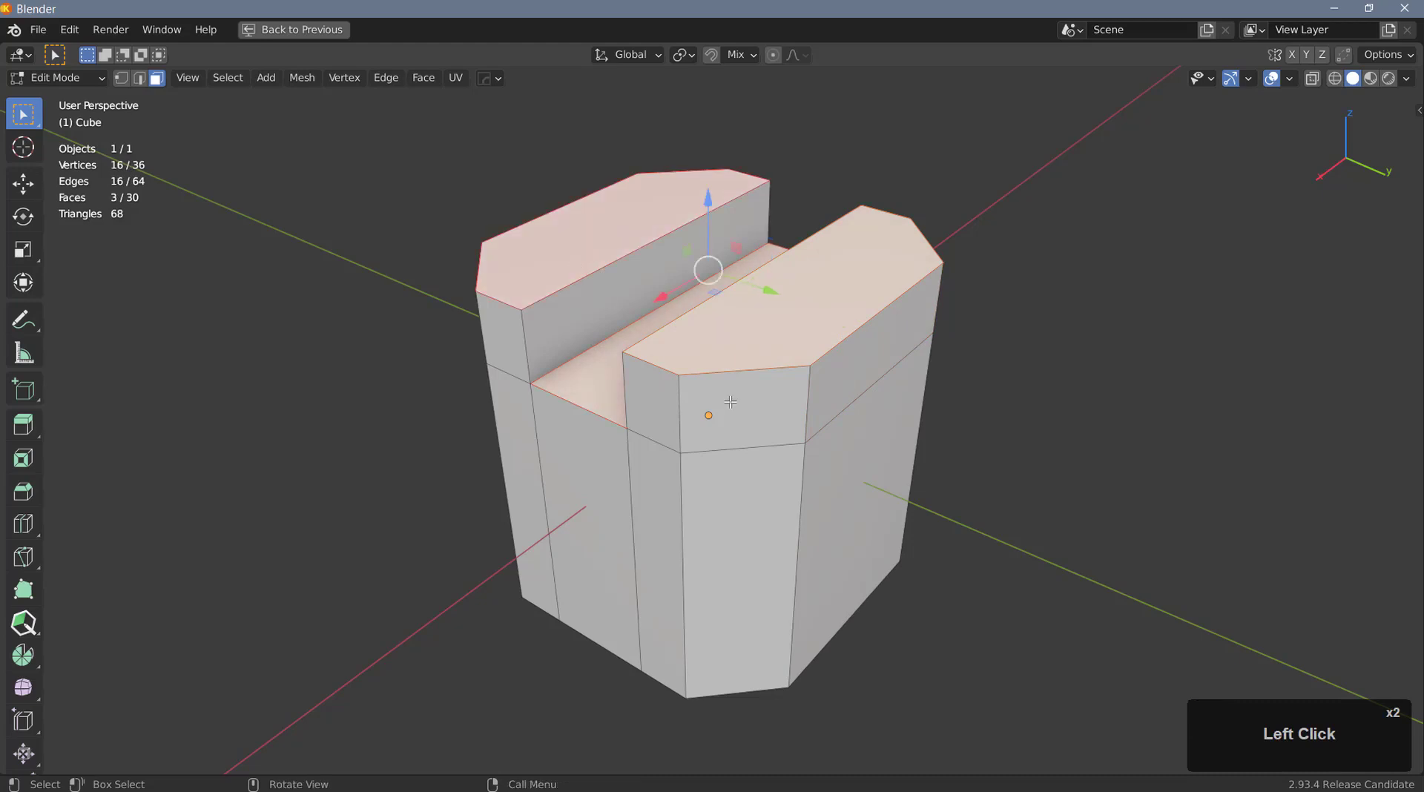
right_click(812, 307)
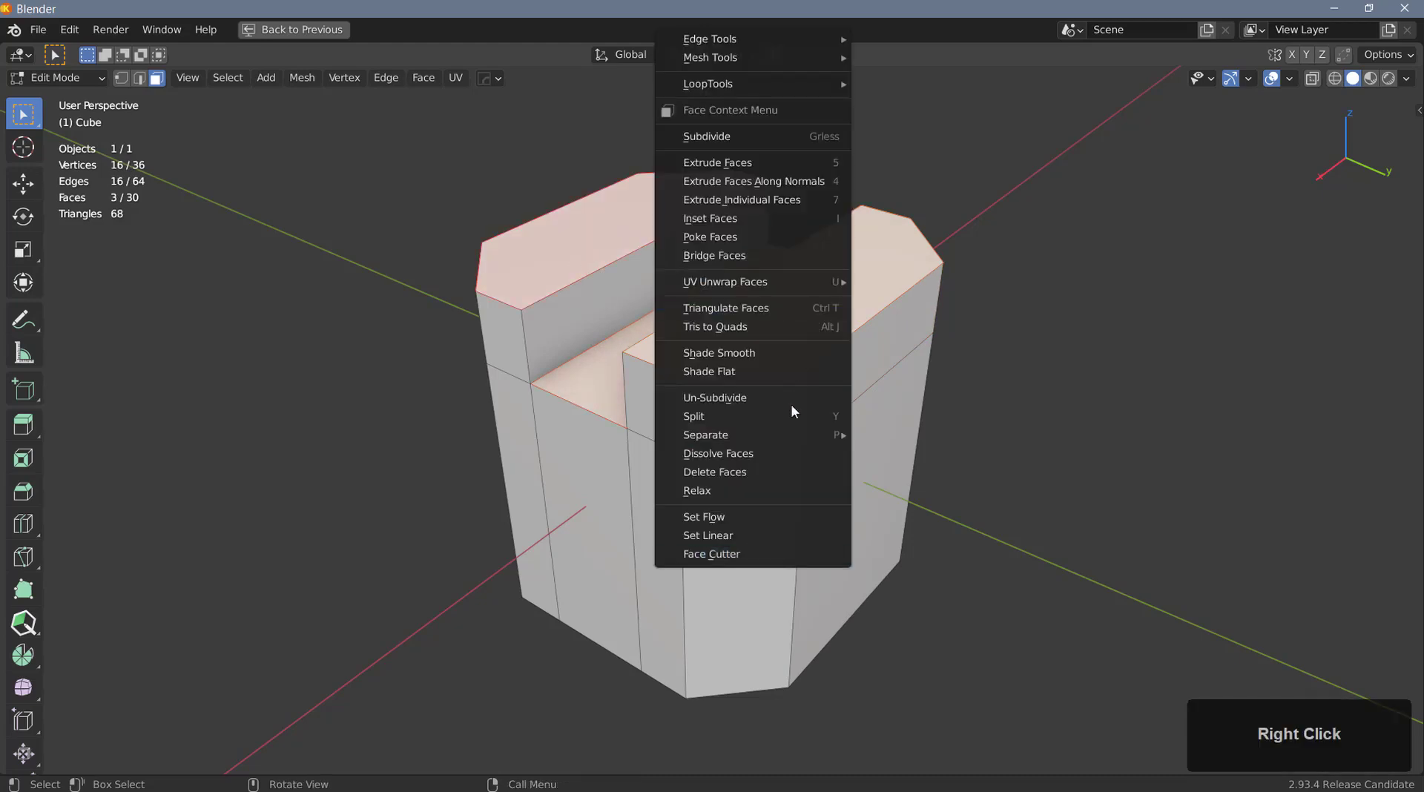
click(749, 553)
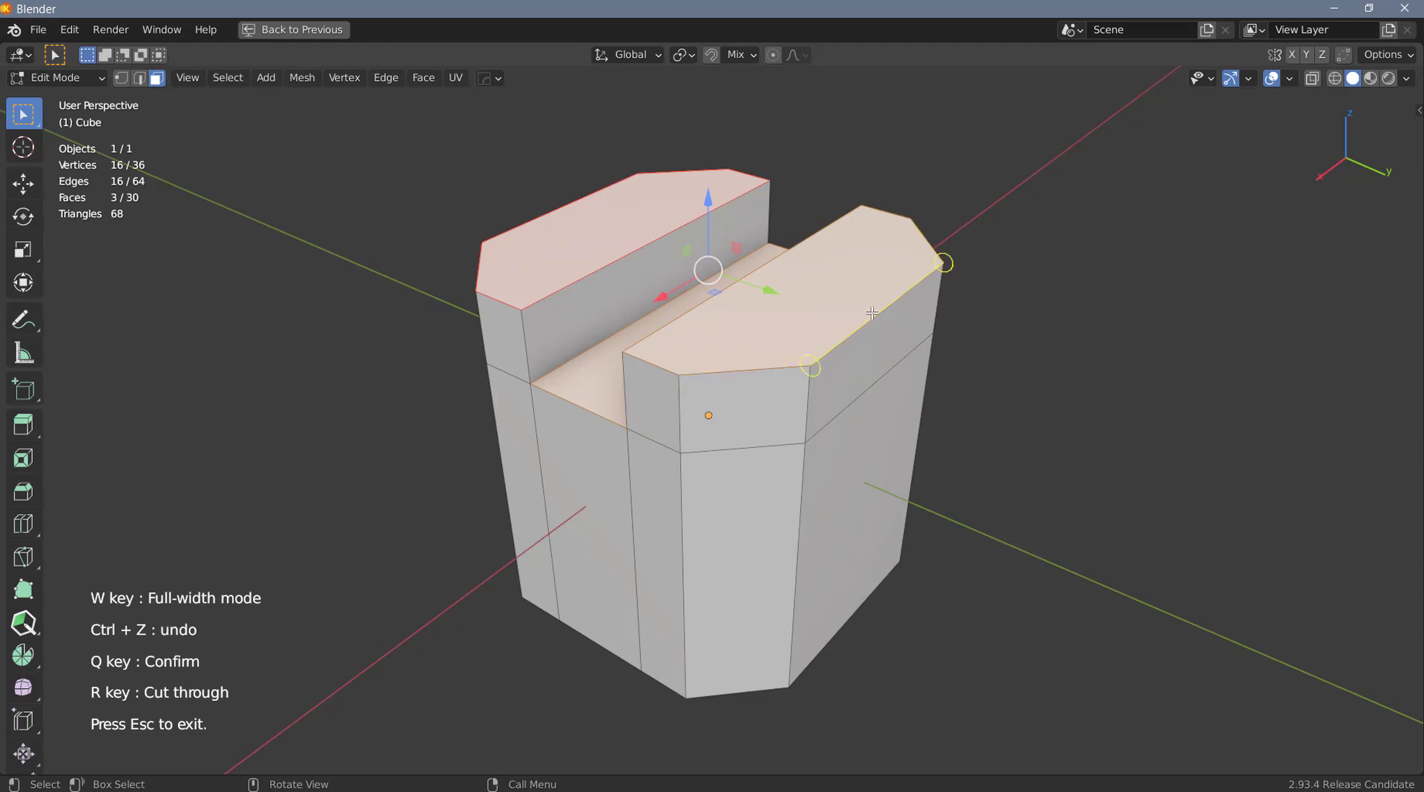
Step: Set the right block's chamfer edge as the cut guide, zooming and orbiting for a closer look
double_click(871, 313)
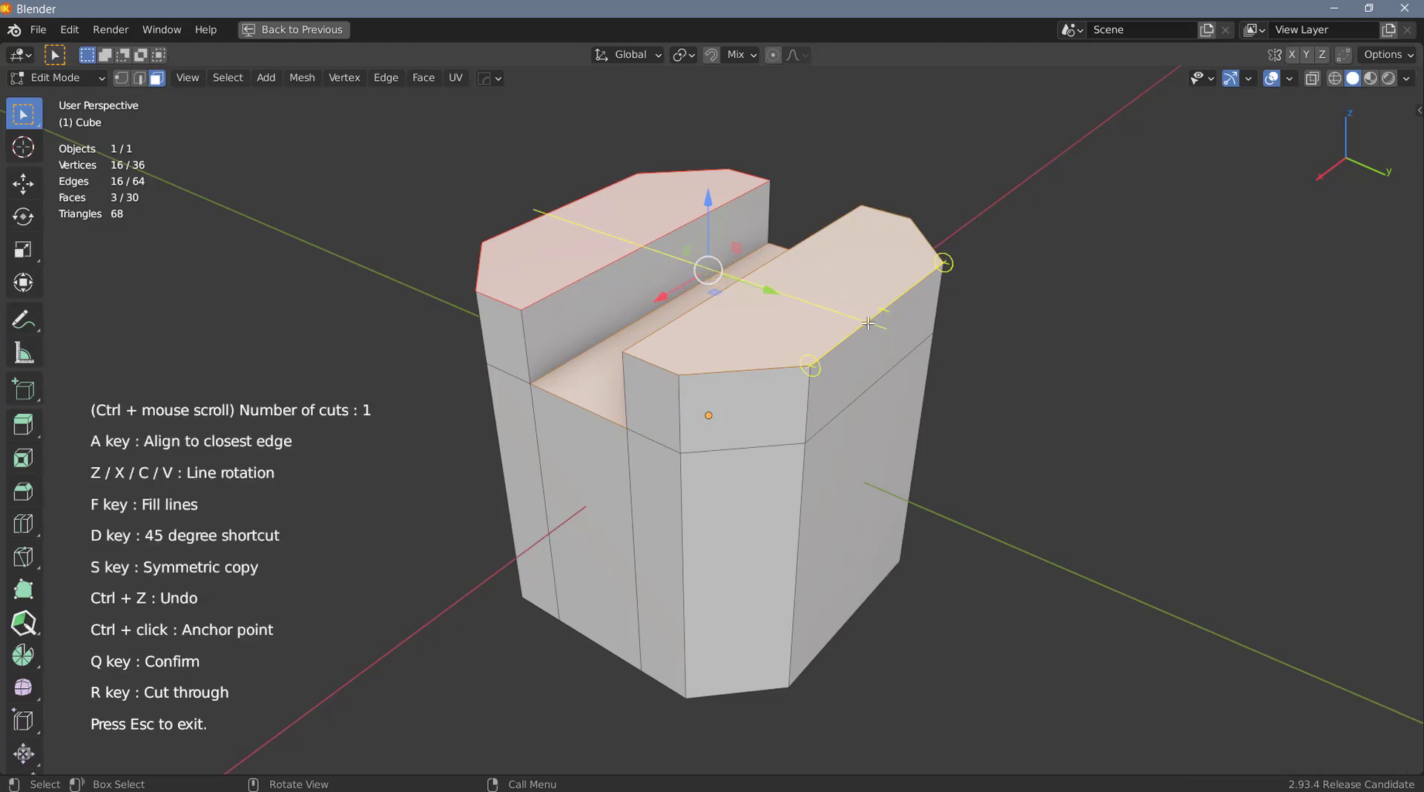
scroll(868, 323, up, 3)
middle_drag(869, 322, 879, 308)
scroll(877, 310, down, 2)
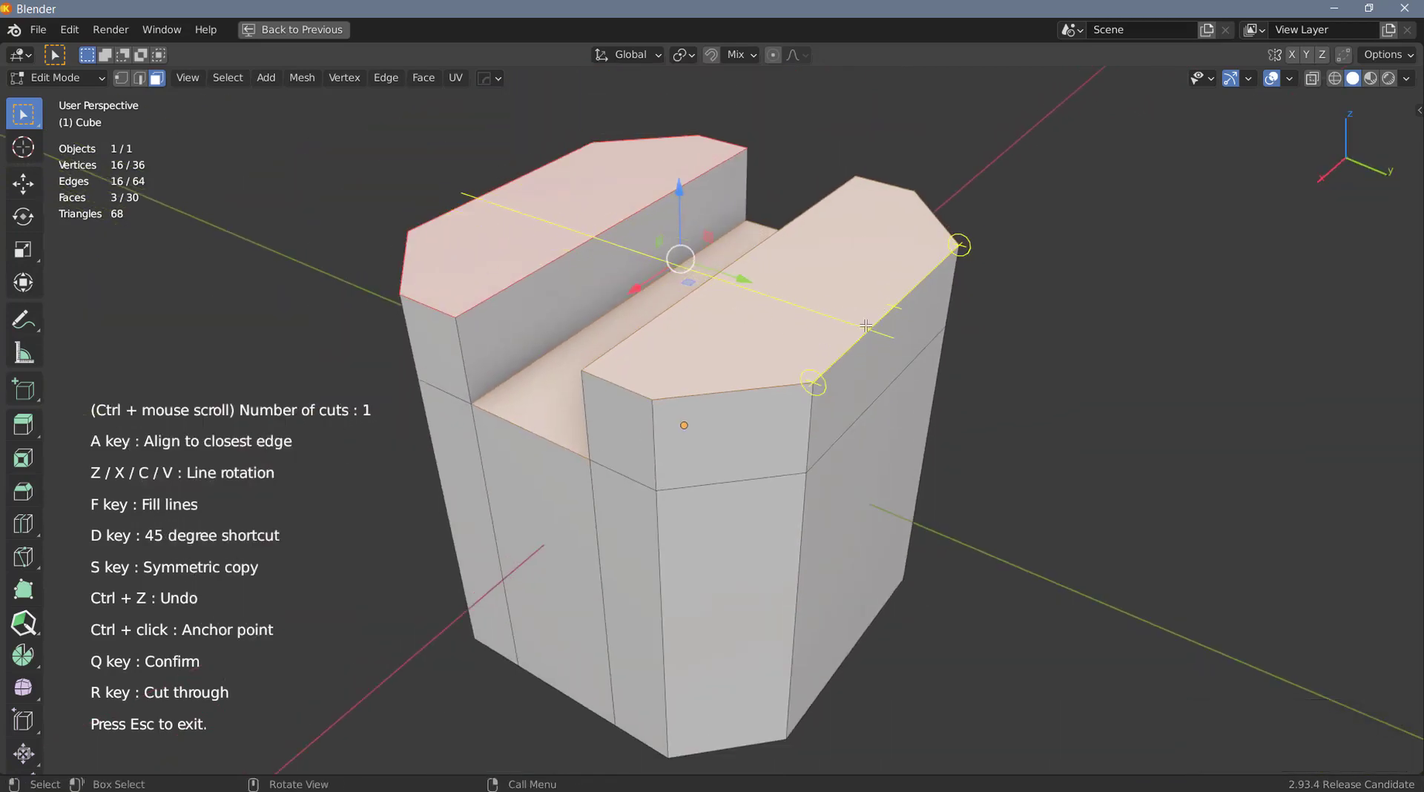
scroll(866, 325, up, 1)
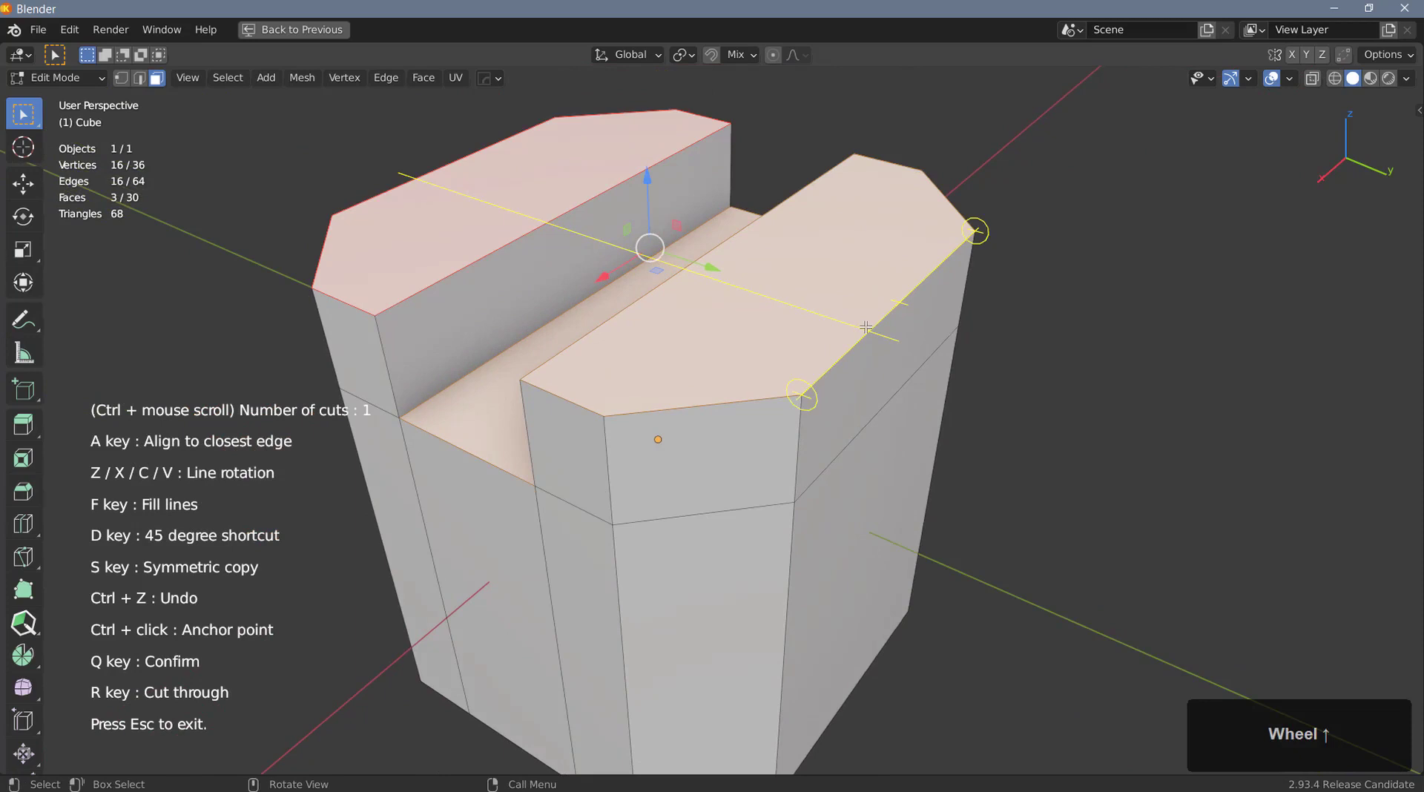
scroll(865, 326, up, 1)
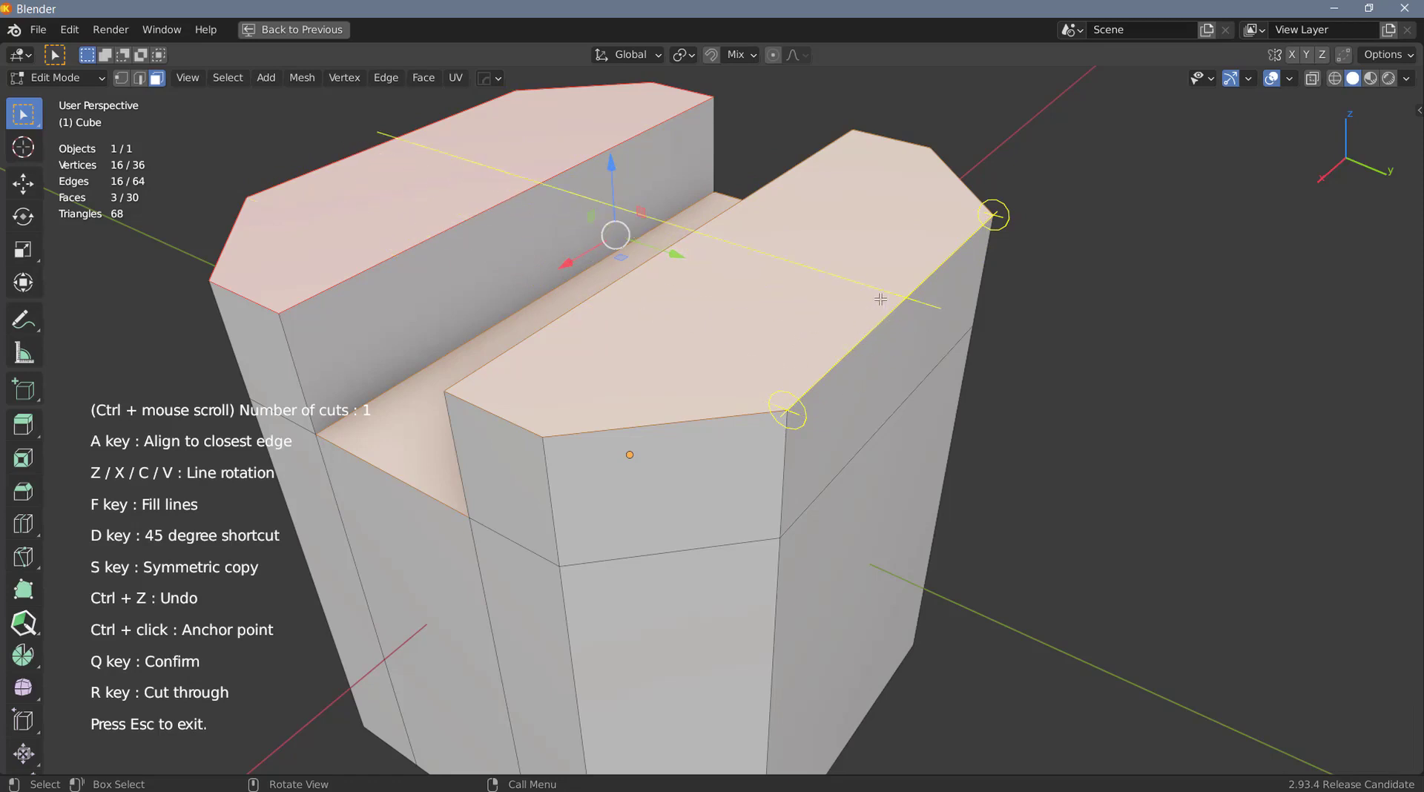
key(shift)
key(shift)
Step: Fix the cut line on the guide edge and confirm the top-face cut with Q
click(898, 302)
key(q)
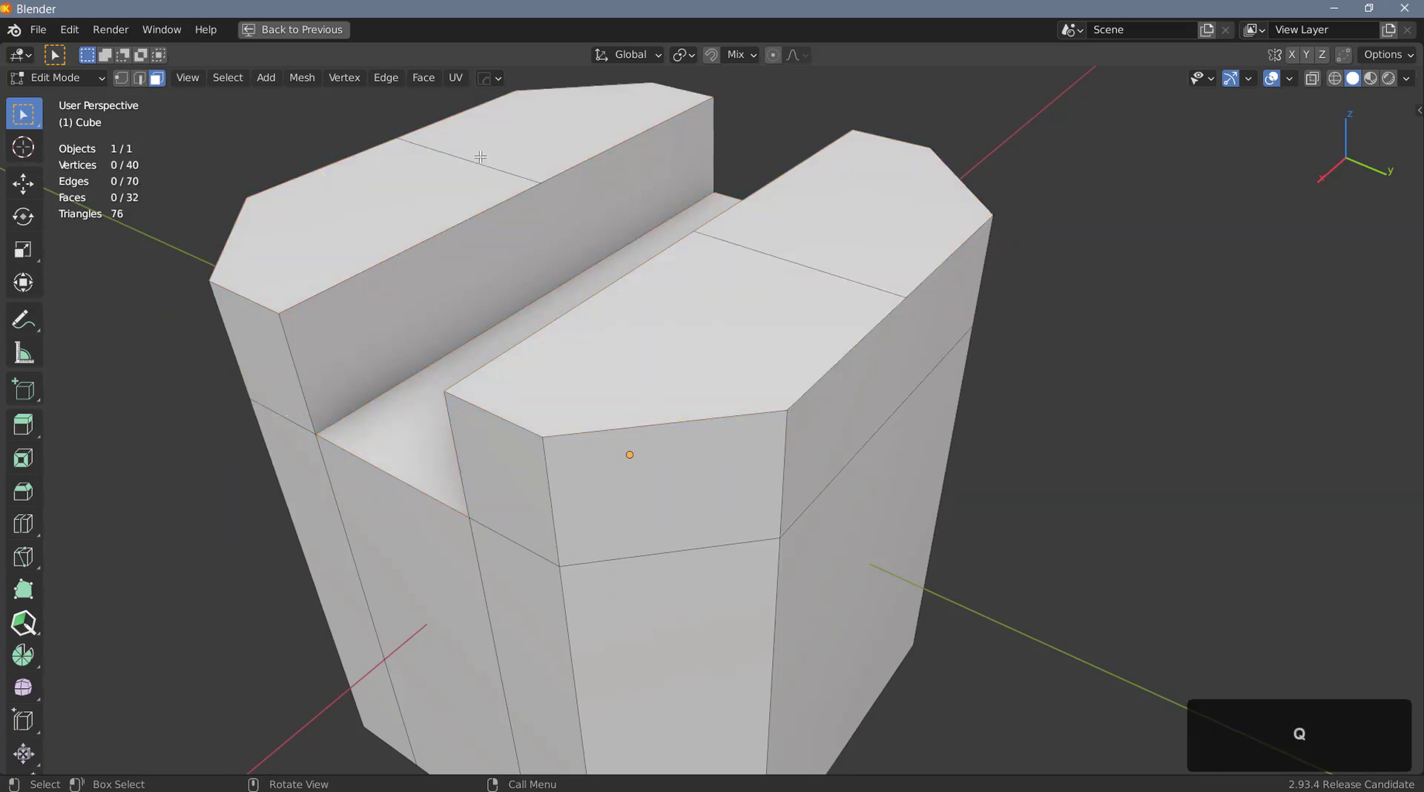
Step: Undo the surface cut and recut along the chamfer edge through the whole block with R
key(ctrl+z)
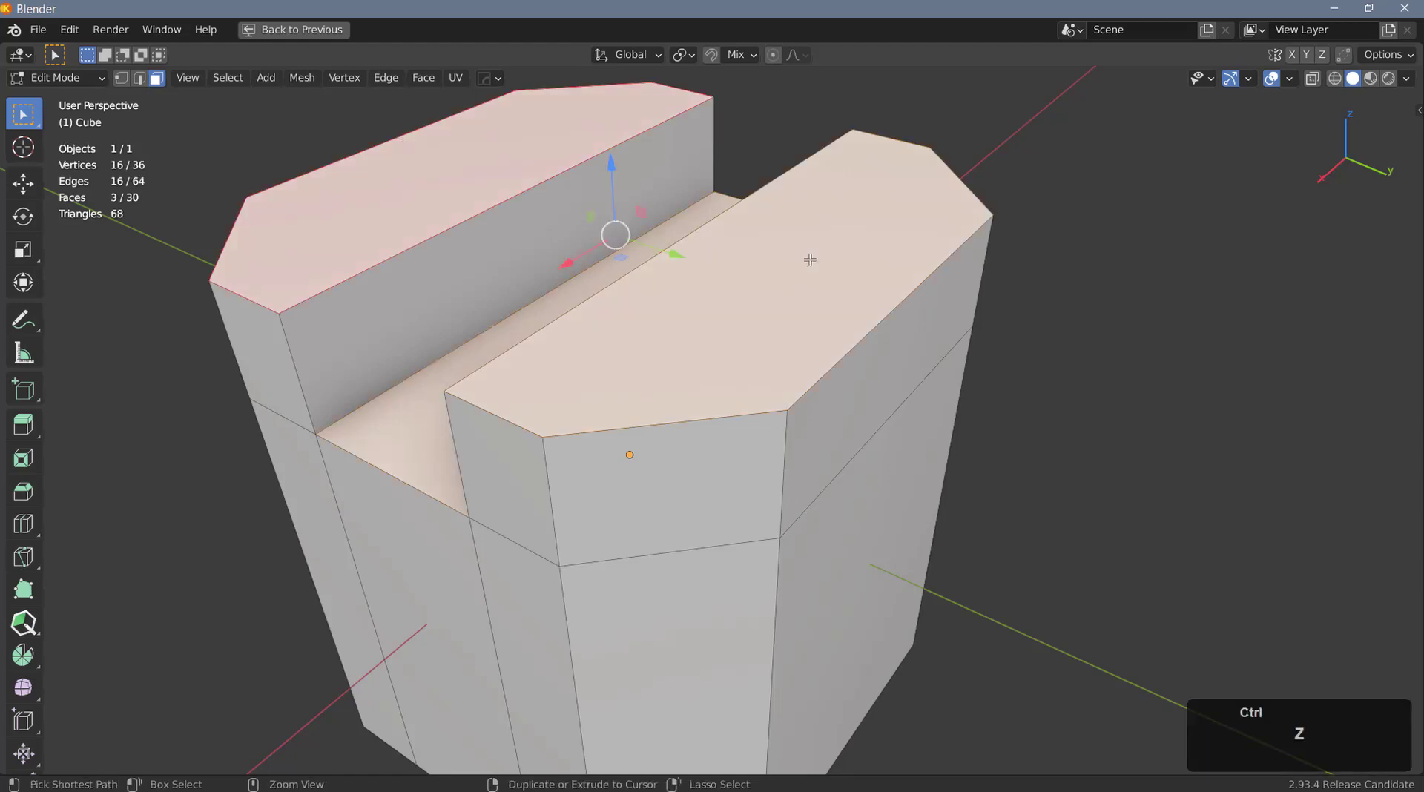
key(d)
key(c)
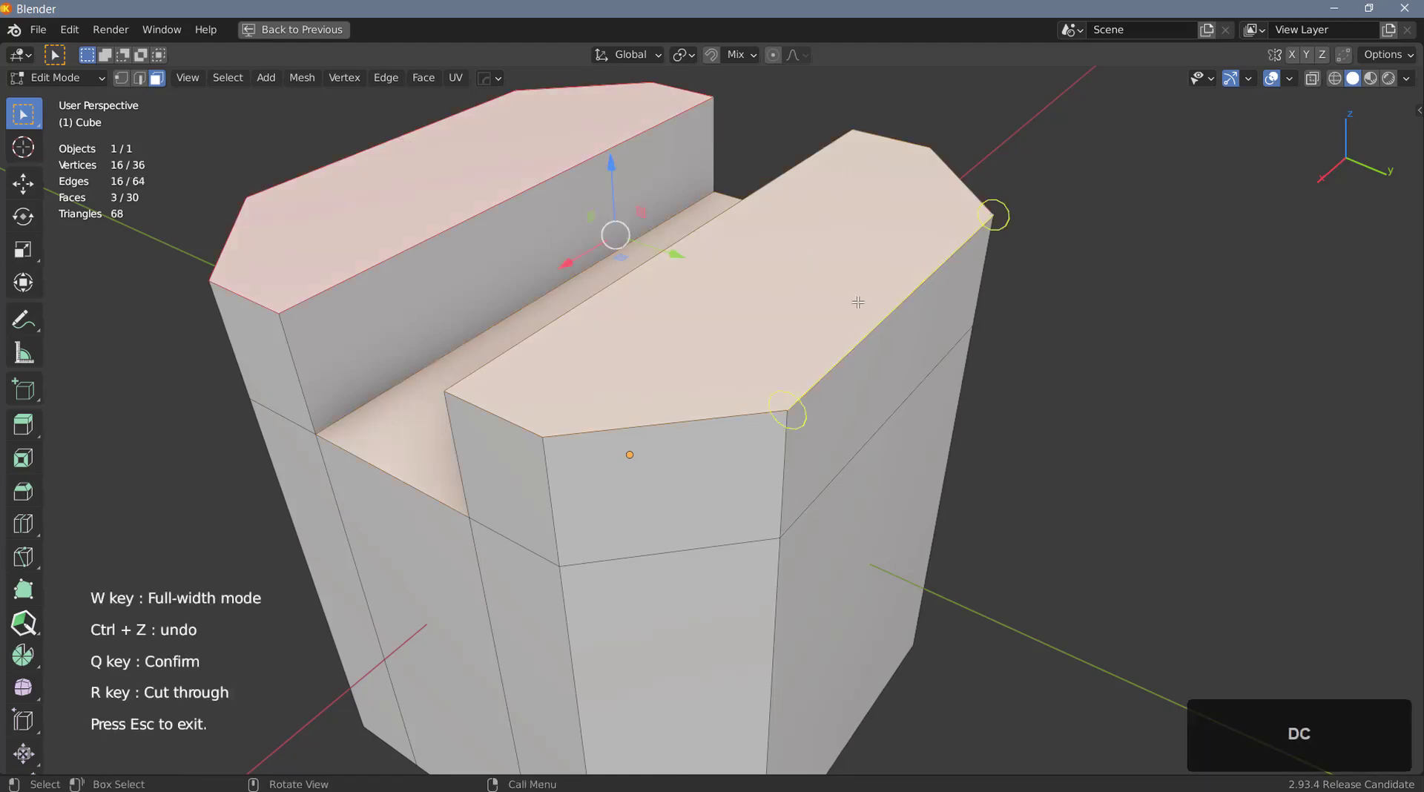
click(887, 314)
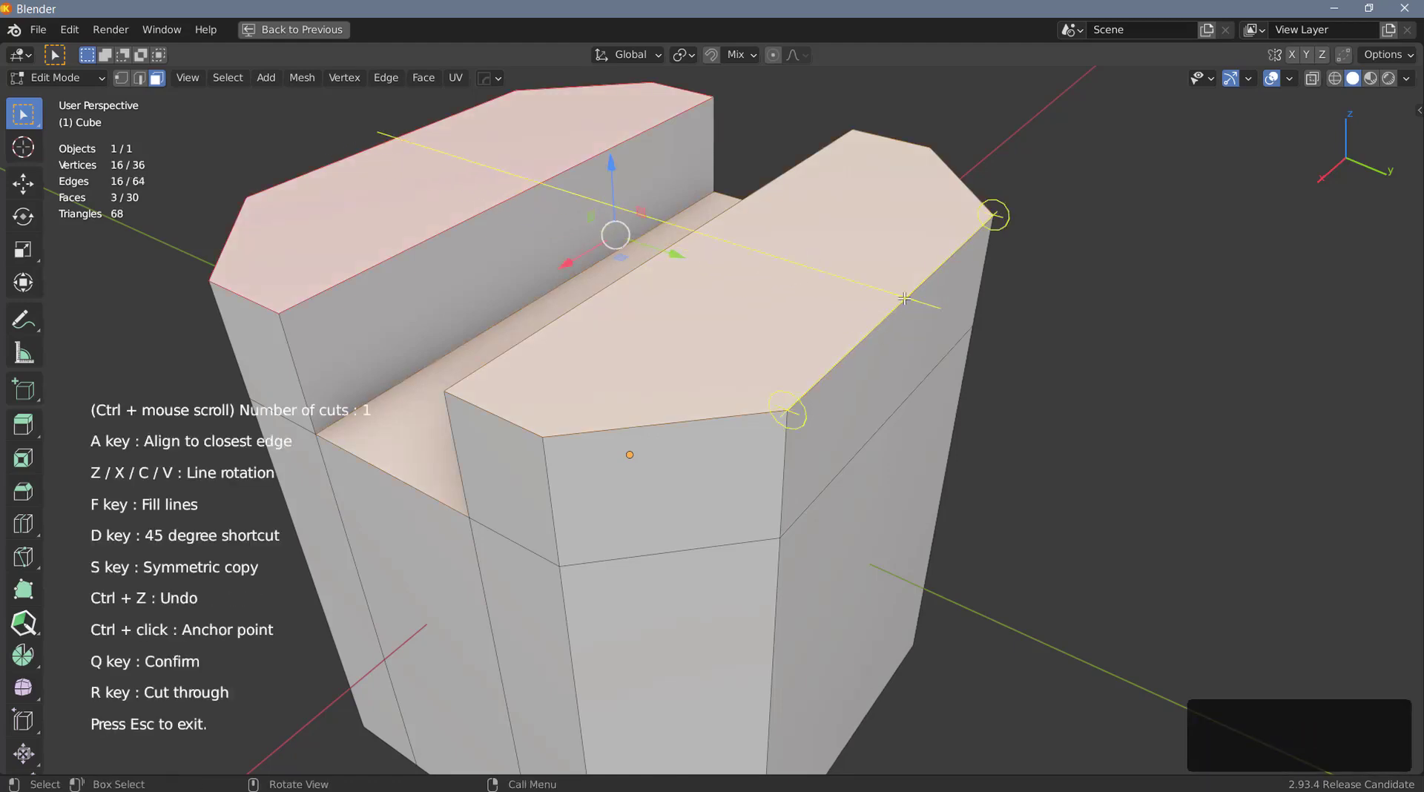
click(904, 298)
key(r)
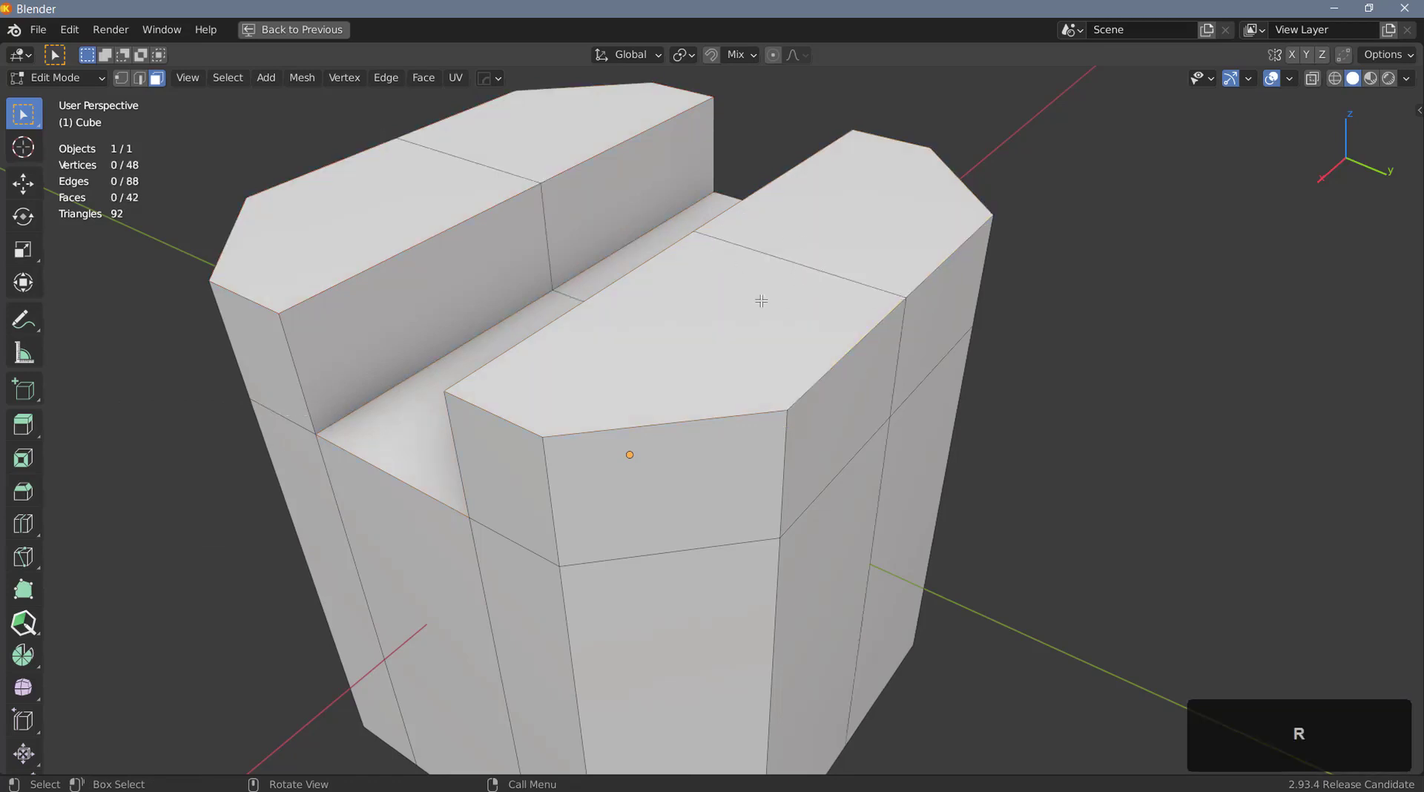
middle_drag(752, 267, 670, 243)
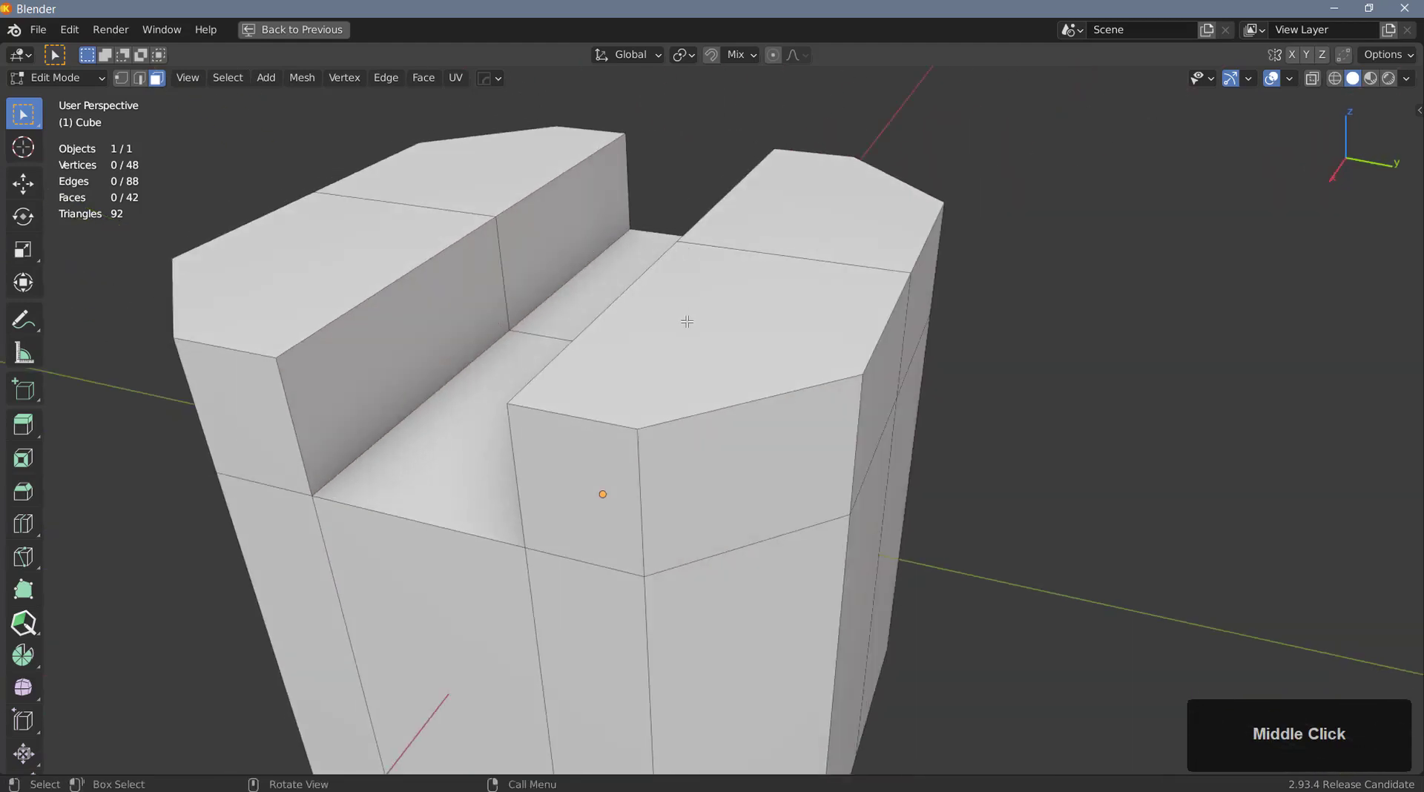
Step: Undo the through cut and restart the Face Cutter from a new view angle
key(ctrl+z)
scroll(725, 309, down, 2)
middle_drag(725, 309, 742, 349)
key(d)
scroll(815, 342, up, 2)
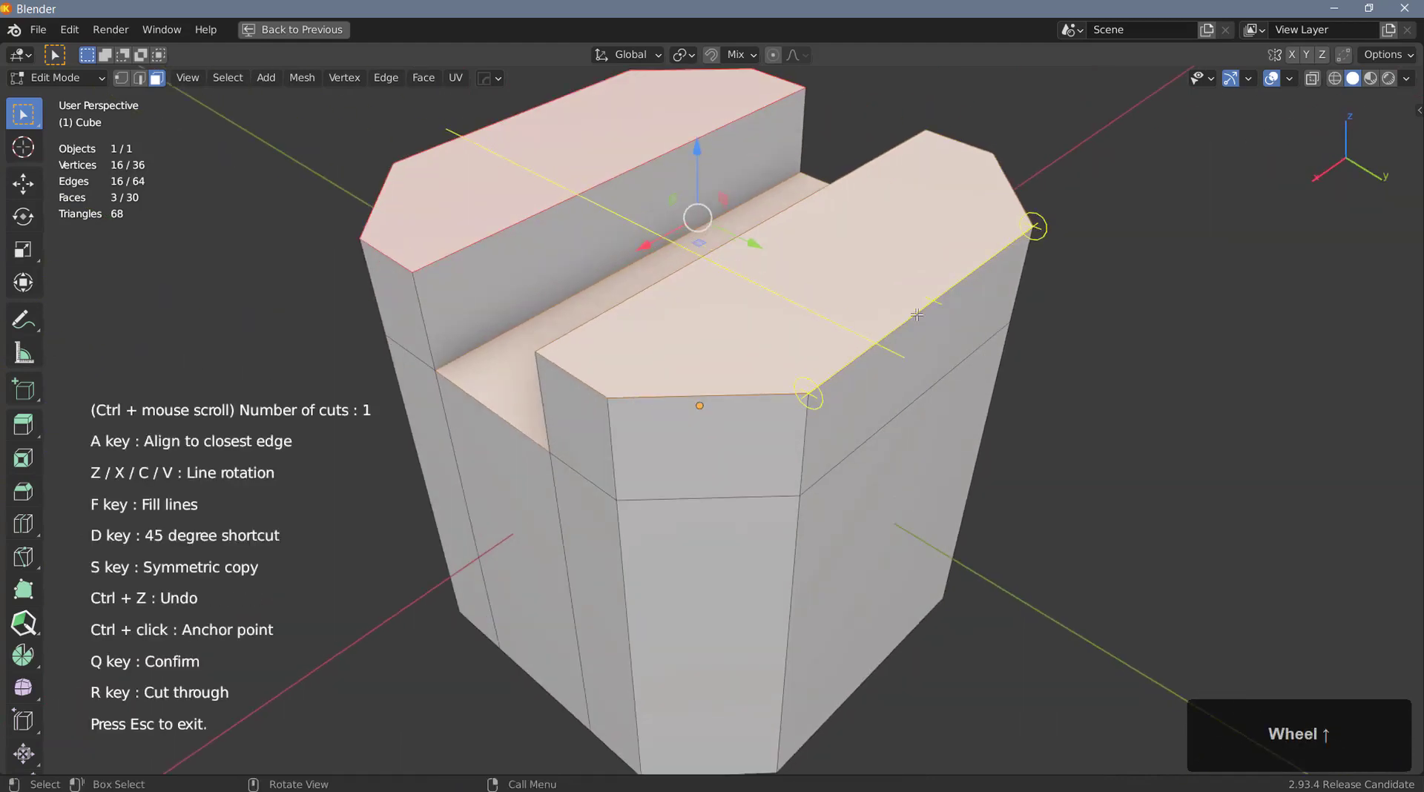
Step: Place three parallel cut lines across both block tops
click(845, 350)
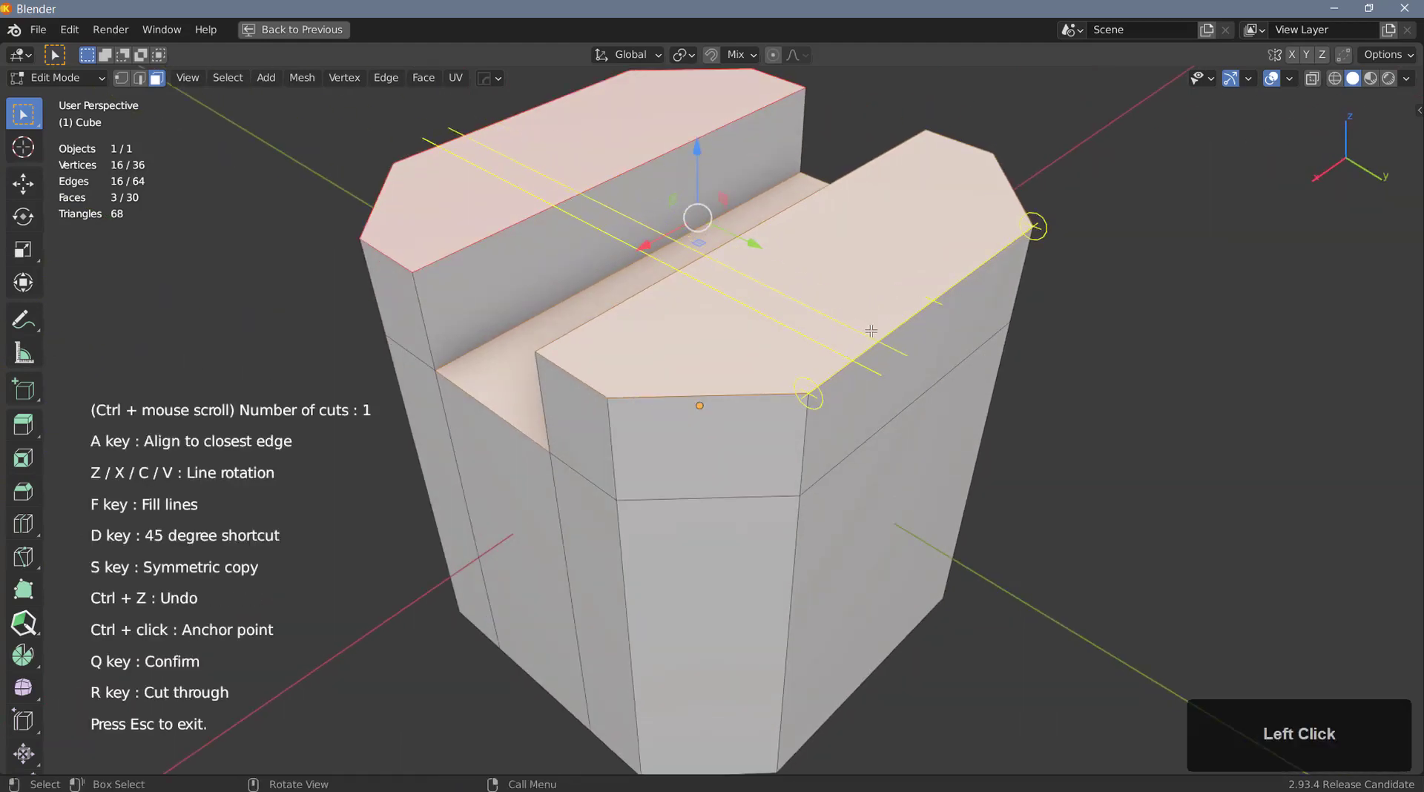
click(862, 344)
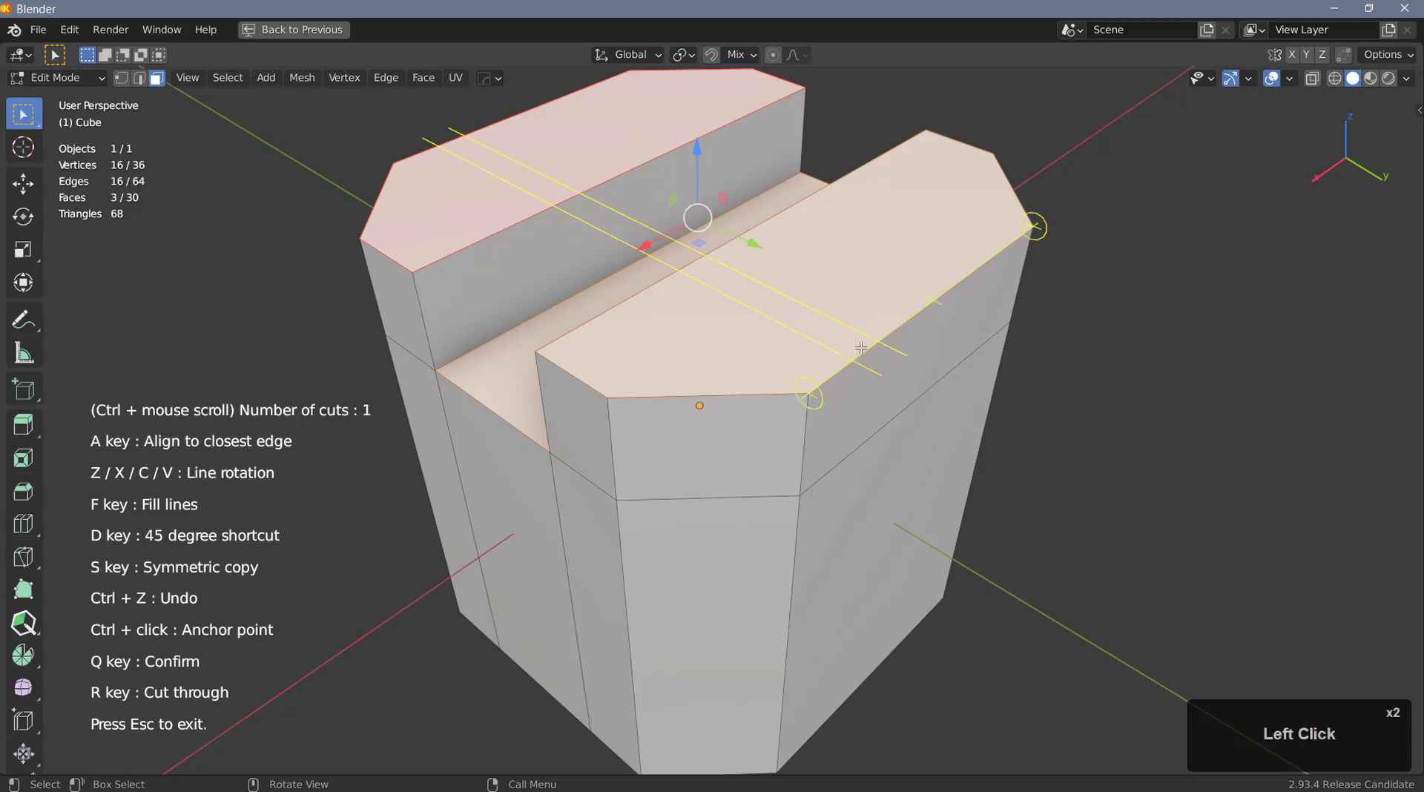
click(923, 335)
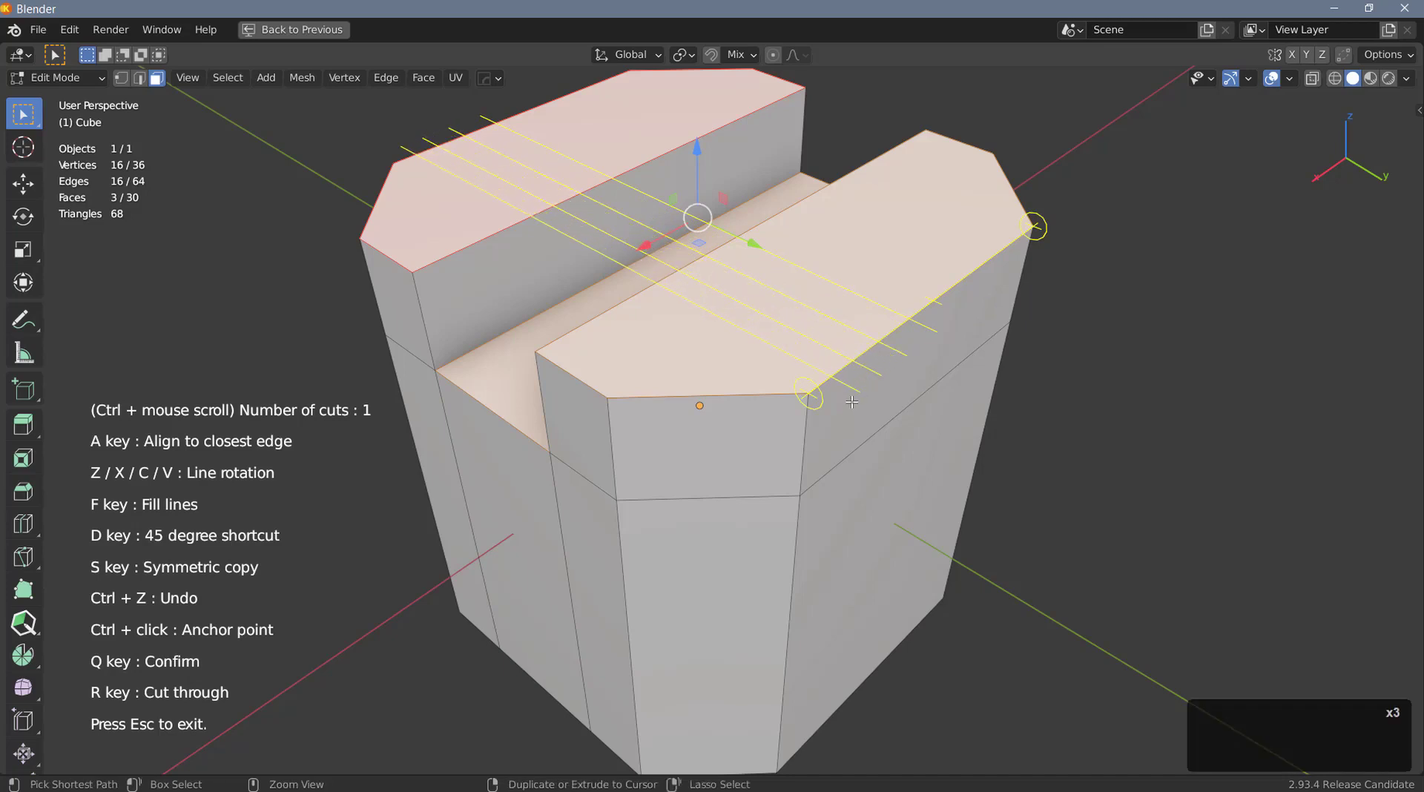
Step: Remove the last line, place a five-cut line and fill the top faces with parallel lines
key(ctrl+z)
key(ctrl+z)
key(ctrl+z)
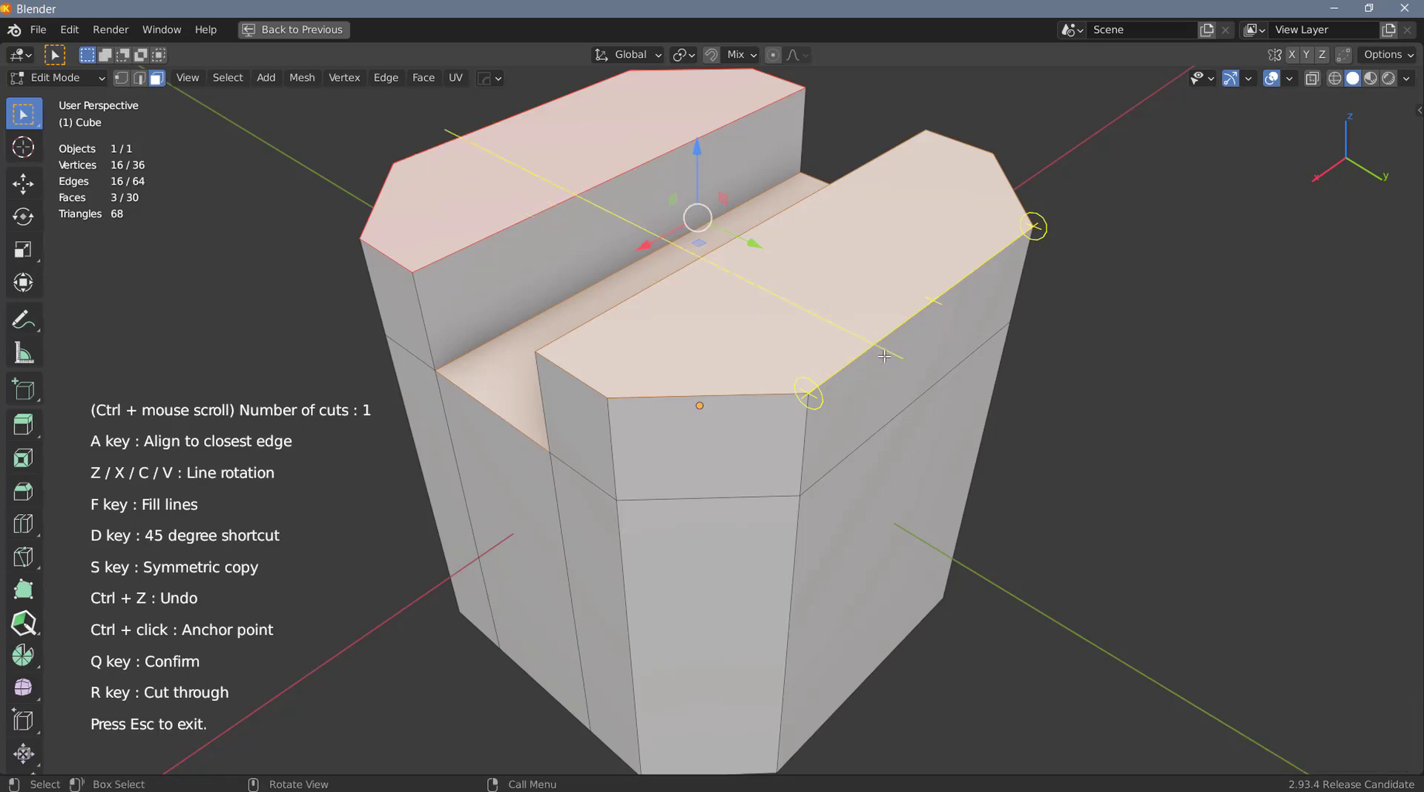
key(ctrl)
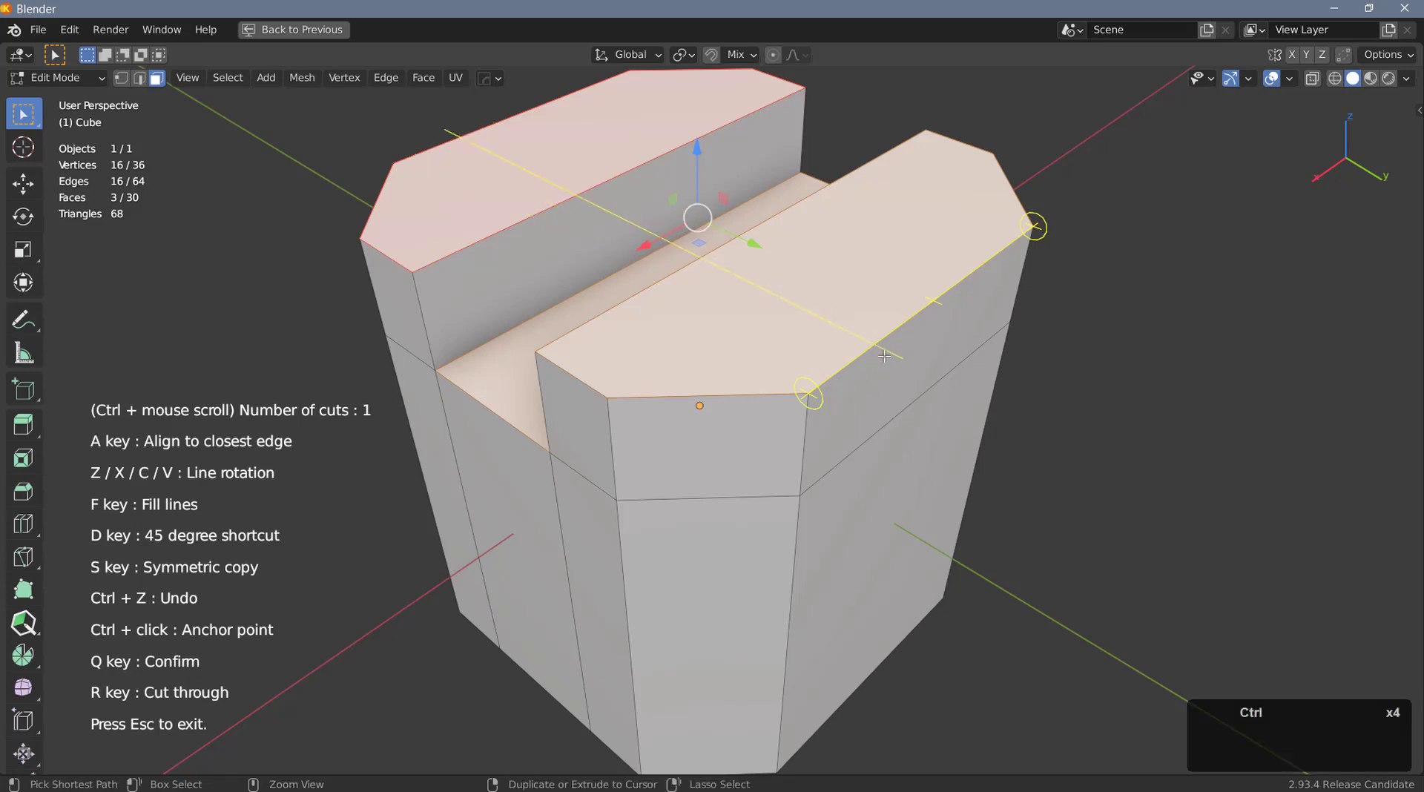
ctrl+scroll(884, 356, up, 4)
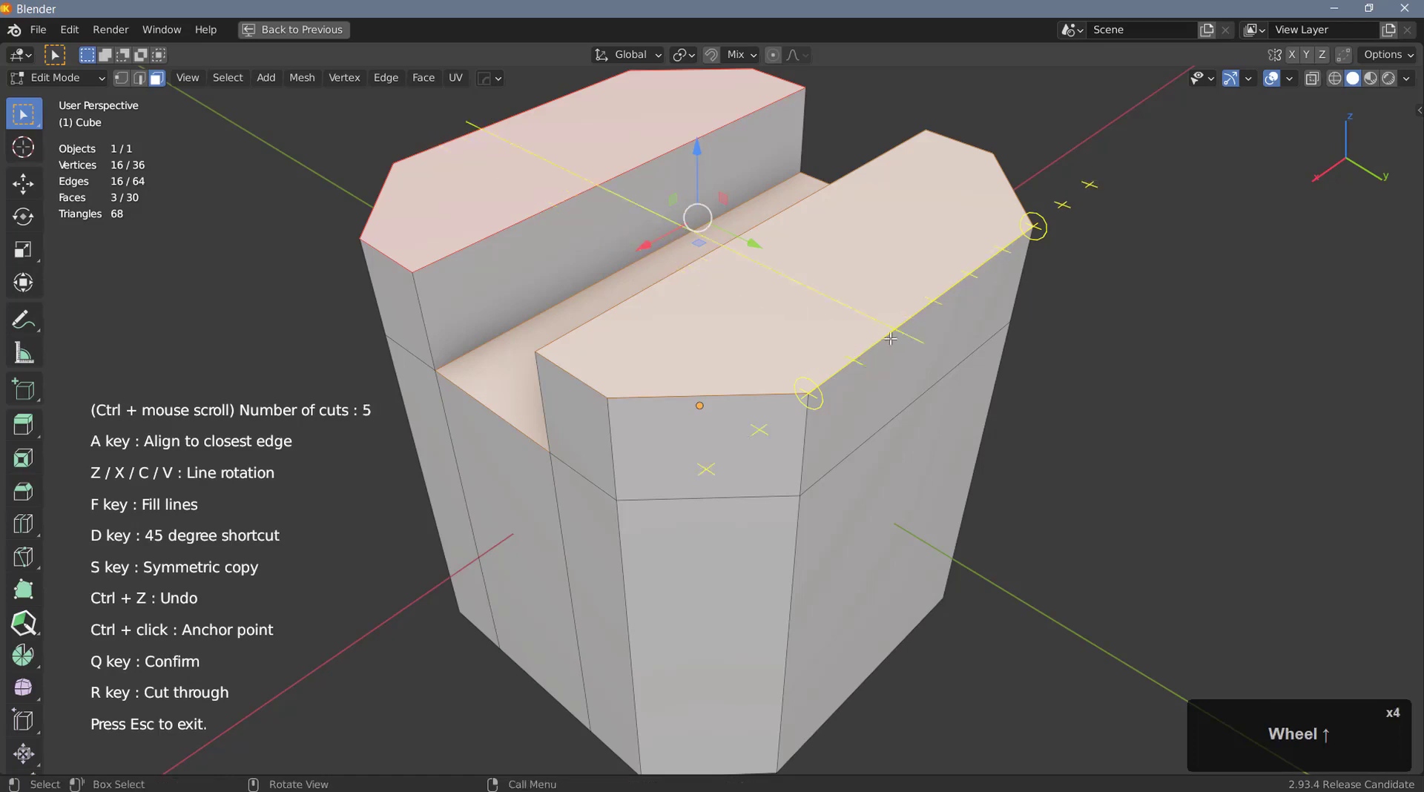
click(855, 362)
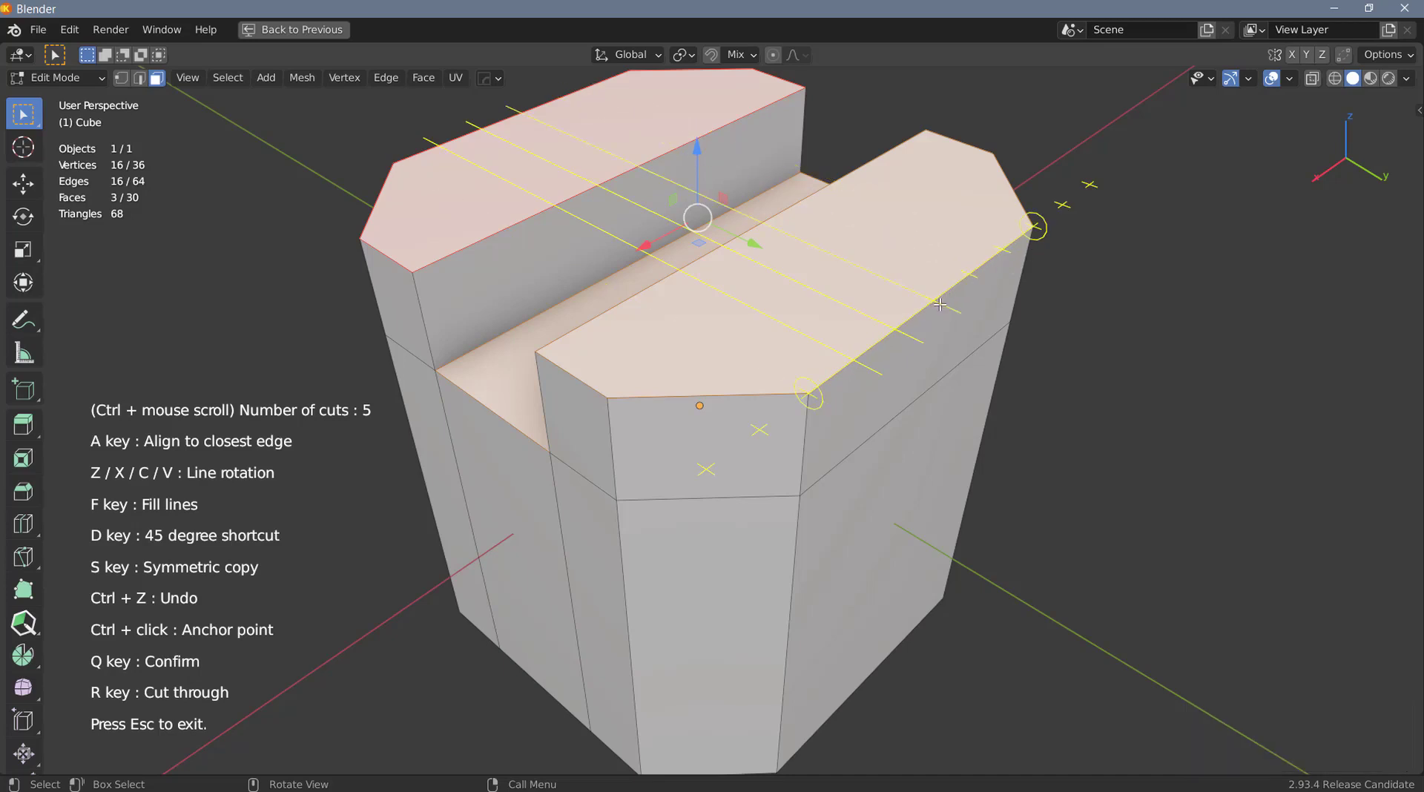
key(f)
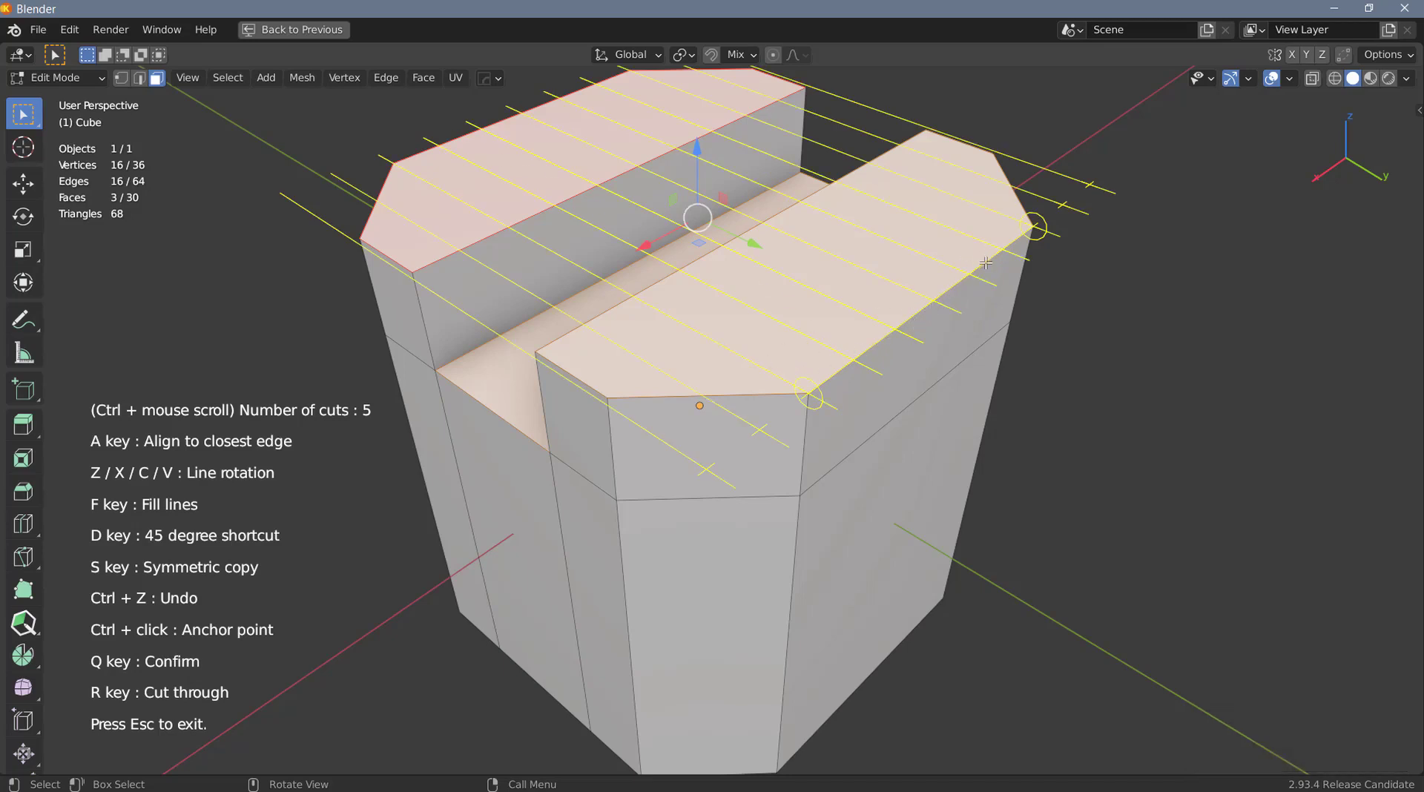
Step: Undo the added cut lines and exit the Face Cutter without cutting
key(ctrl)
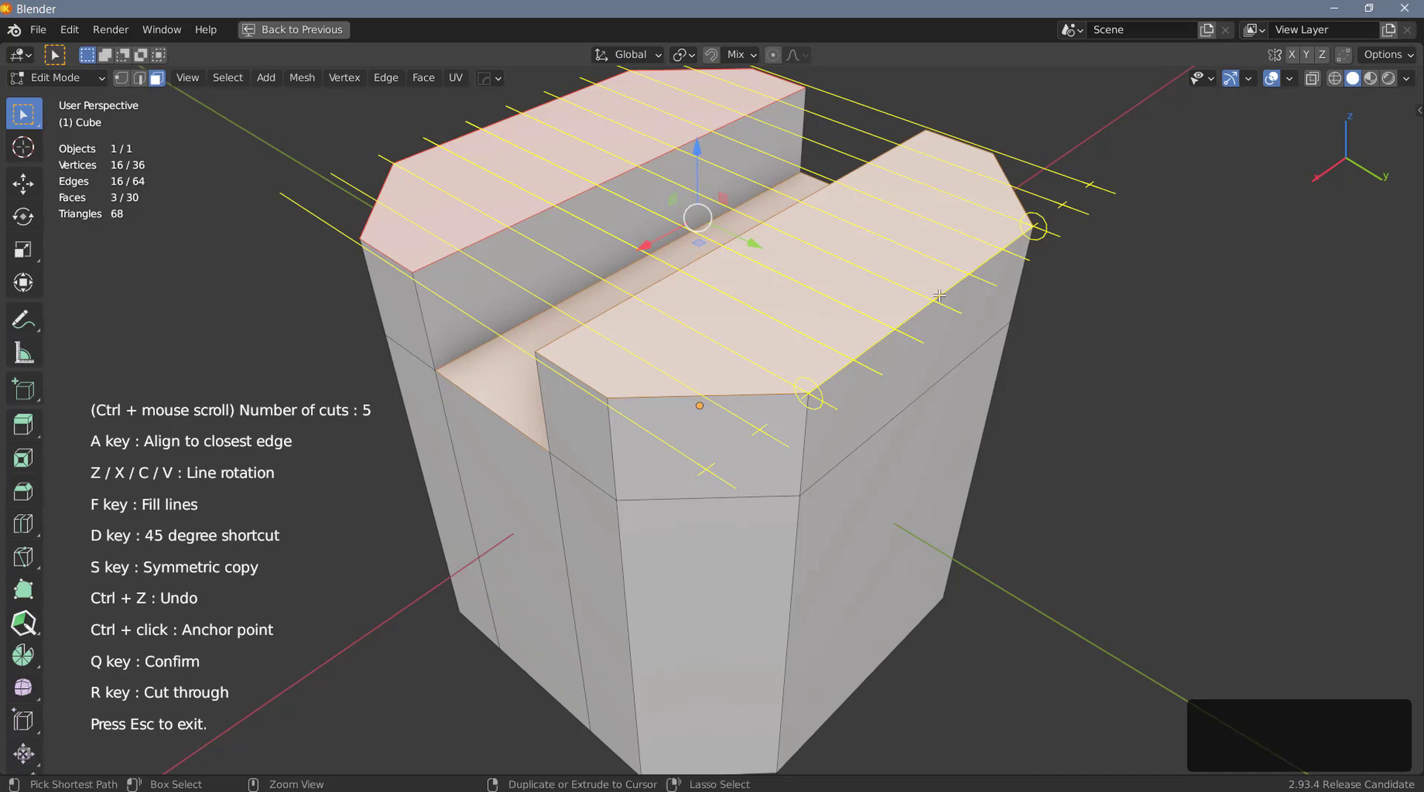
key(ctrl+z)
key(ctrl+z)
key(ctrl+z)
key(ctrl+z)
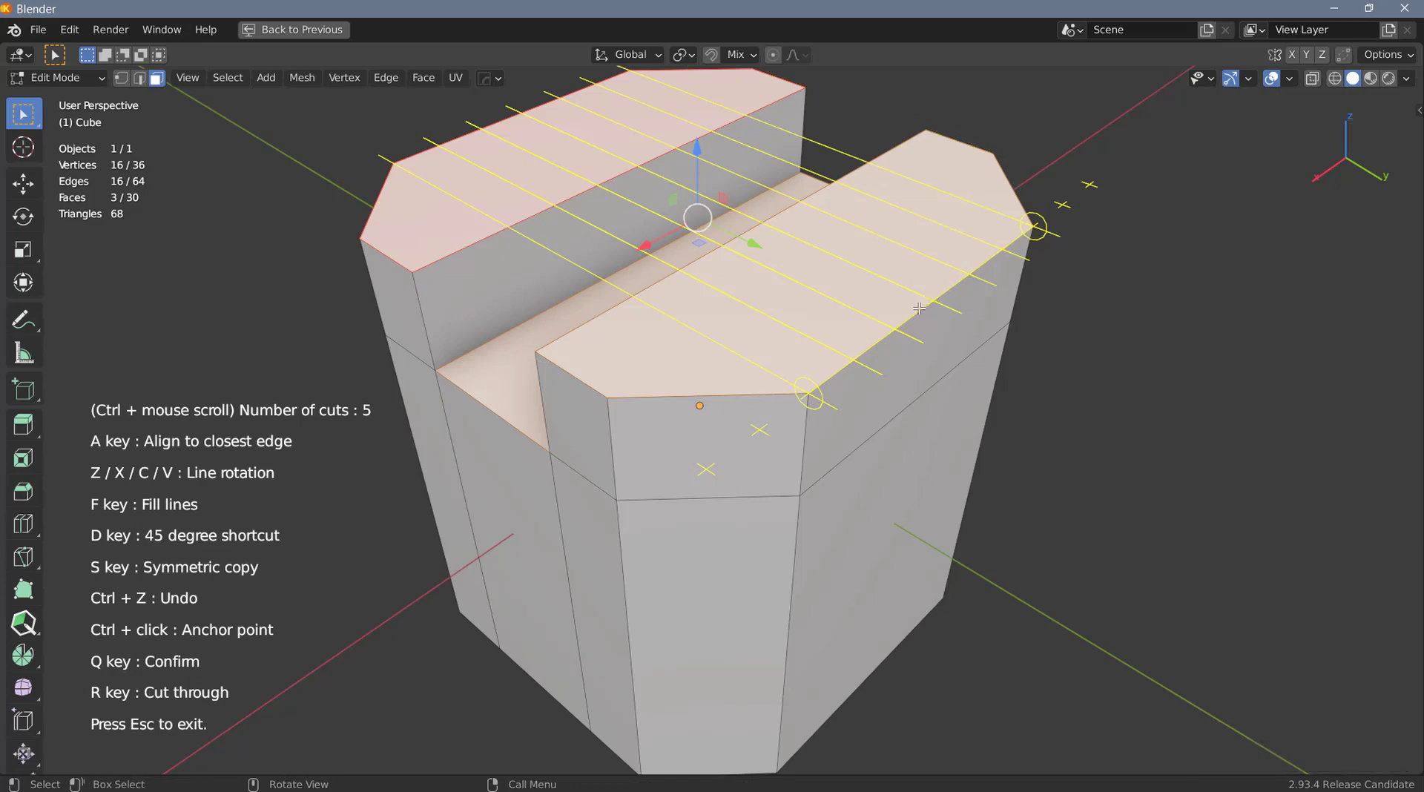
key(Escape)
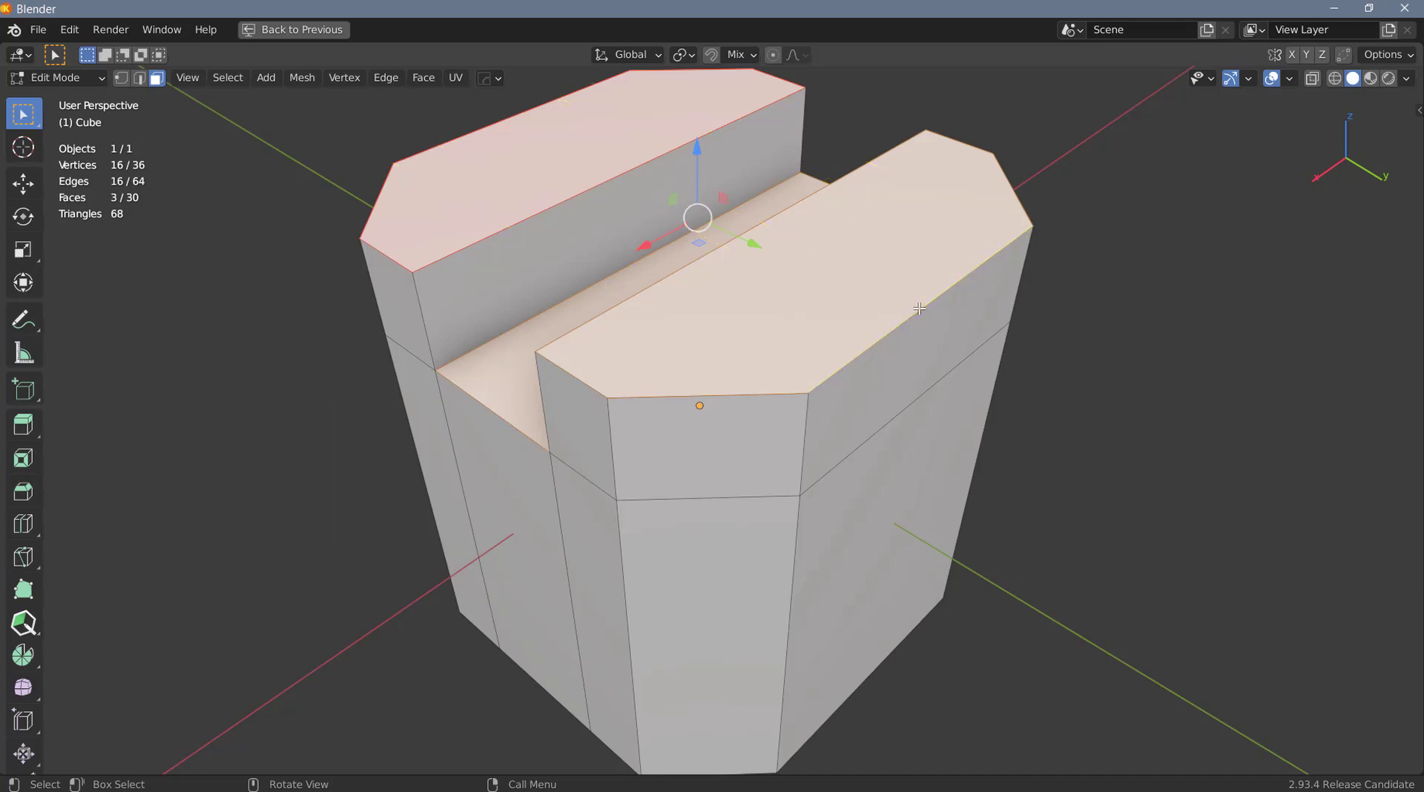
Step: Launch Face Cutter with D C, take the long top edge as reference and place several guides
key(d)
key(c)
click(917, 309)
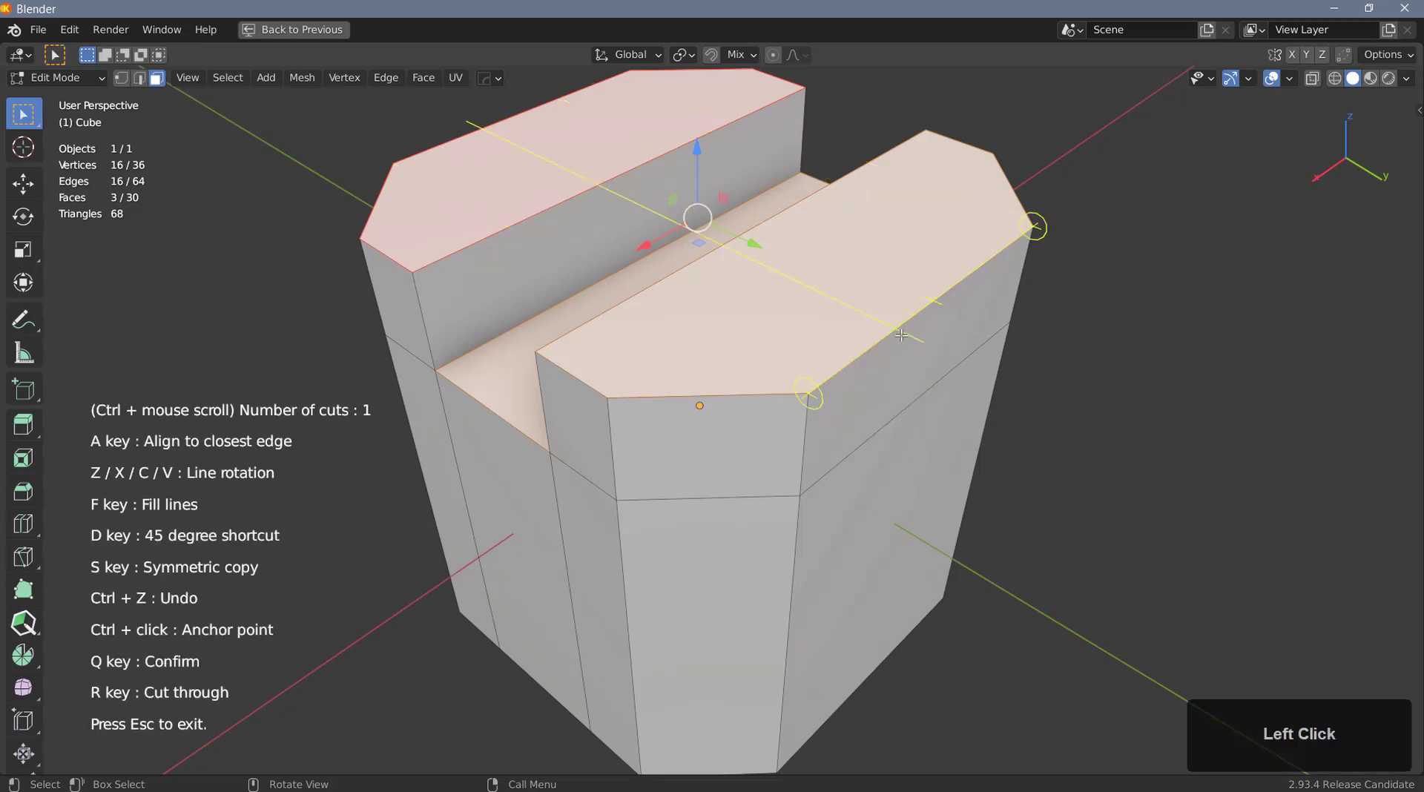
click(855, 365)
click(857, 364)
click(913, 343)
click(887, 361)
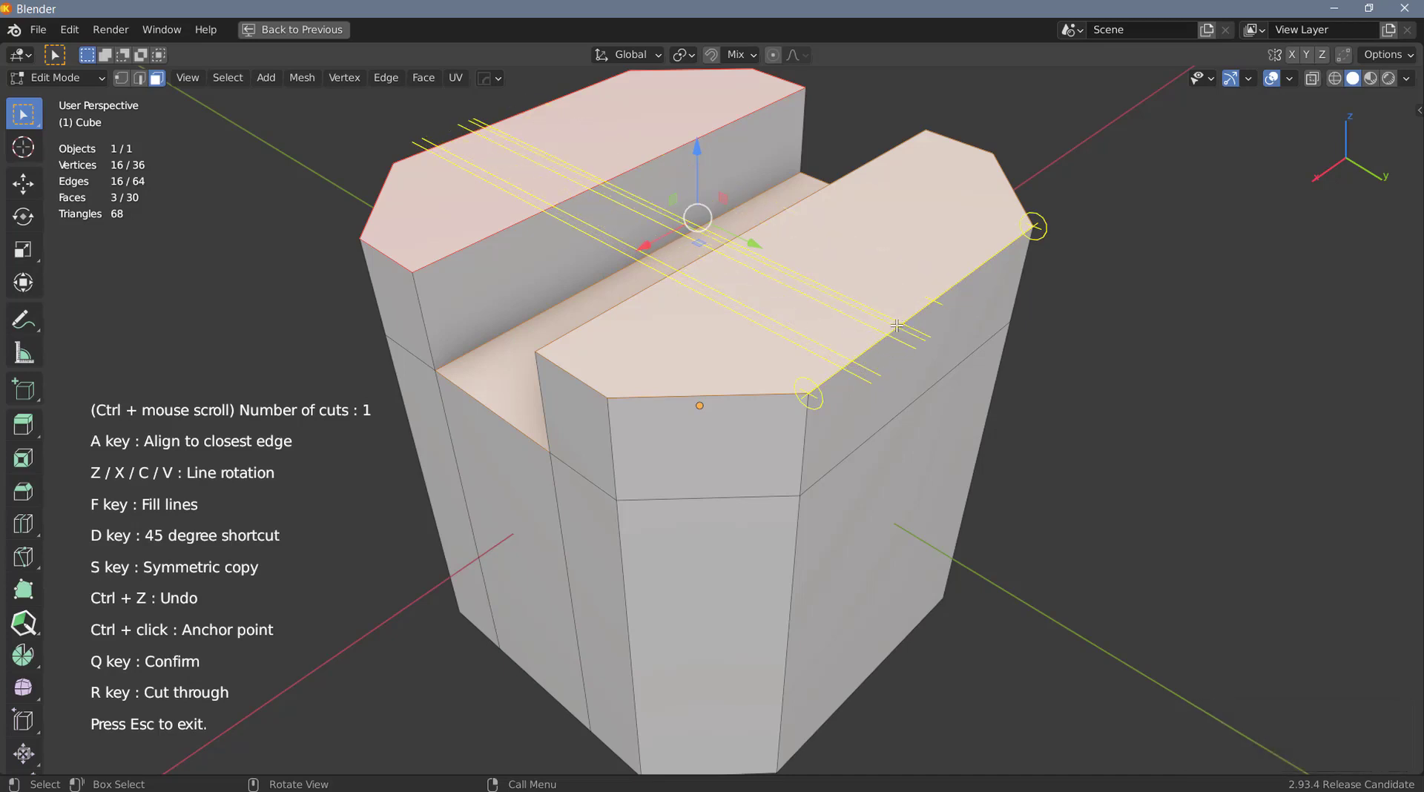
Step: Mirror the guides symmetrically with S, then undo back to a single guide
key(s)
key(ctrl)
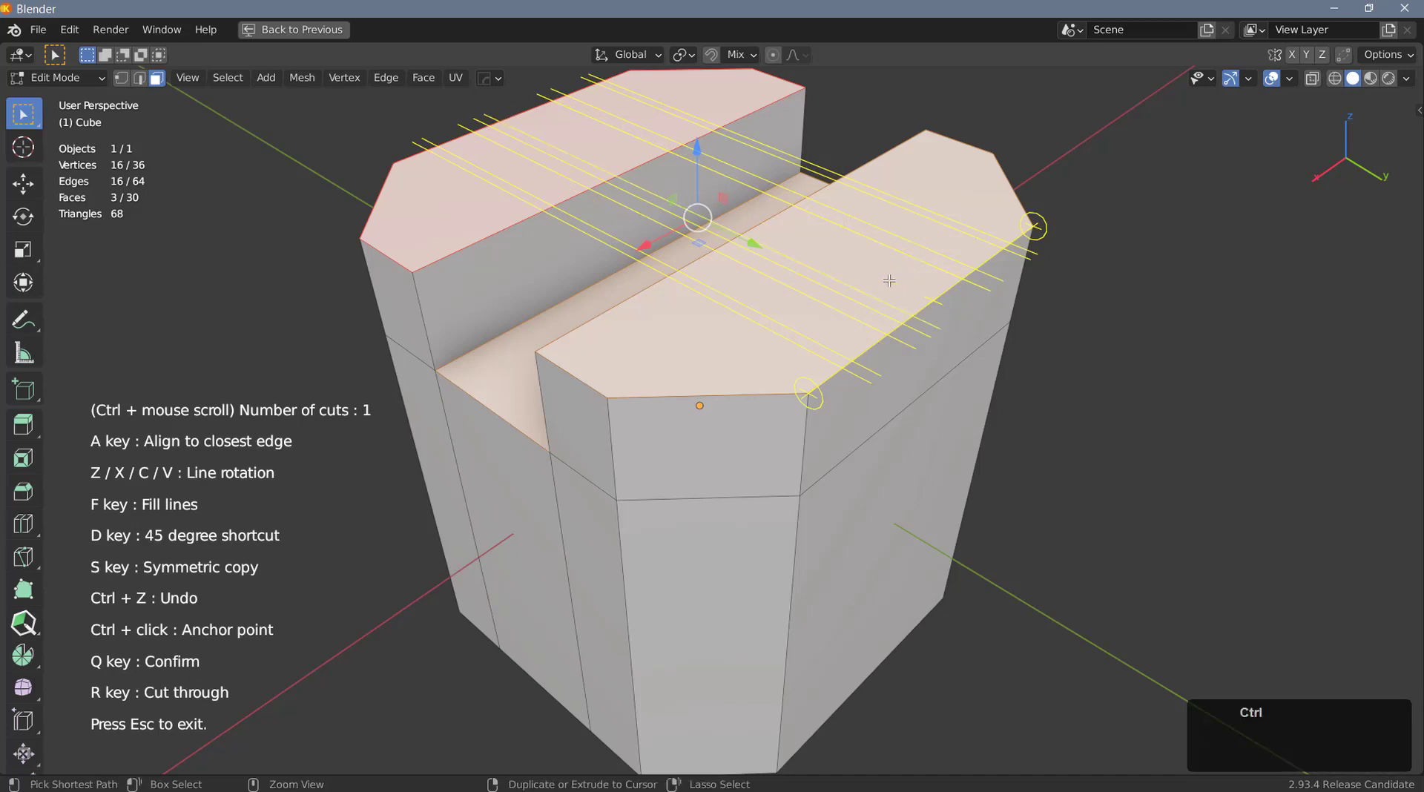
key(ctrl+z)
key(ctrl+z)
key(ctrl+z)
key(ctrl+z)
key(ctrl+z)
key(ctrl+z)
key(ctrl+z)
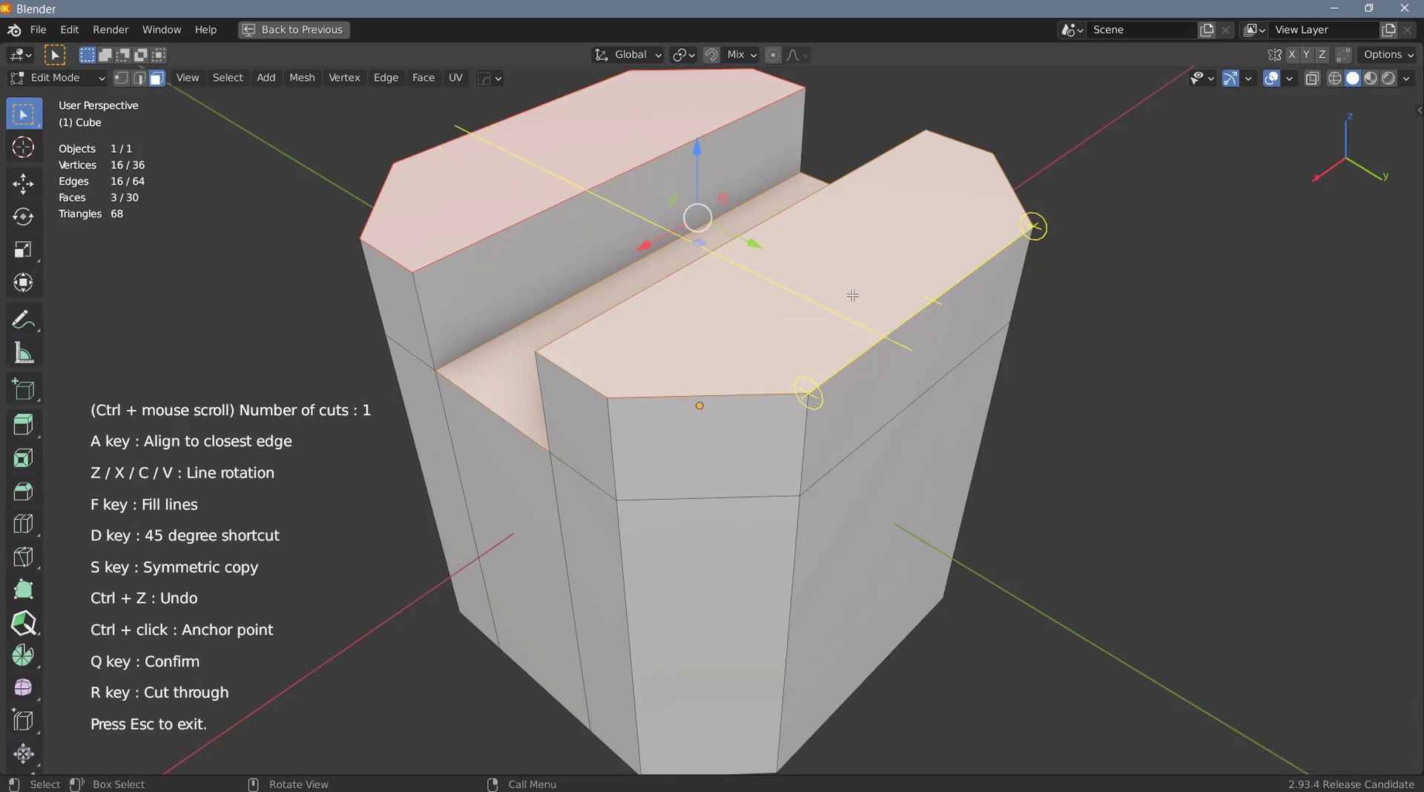
click(911, 280)
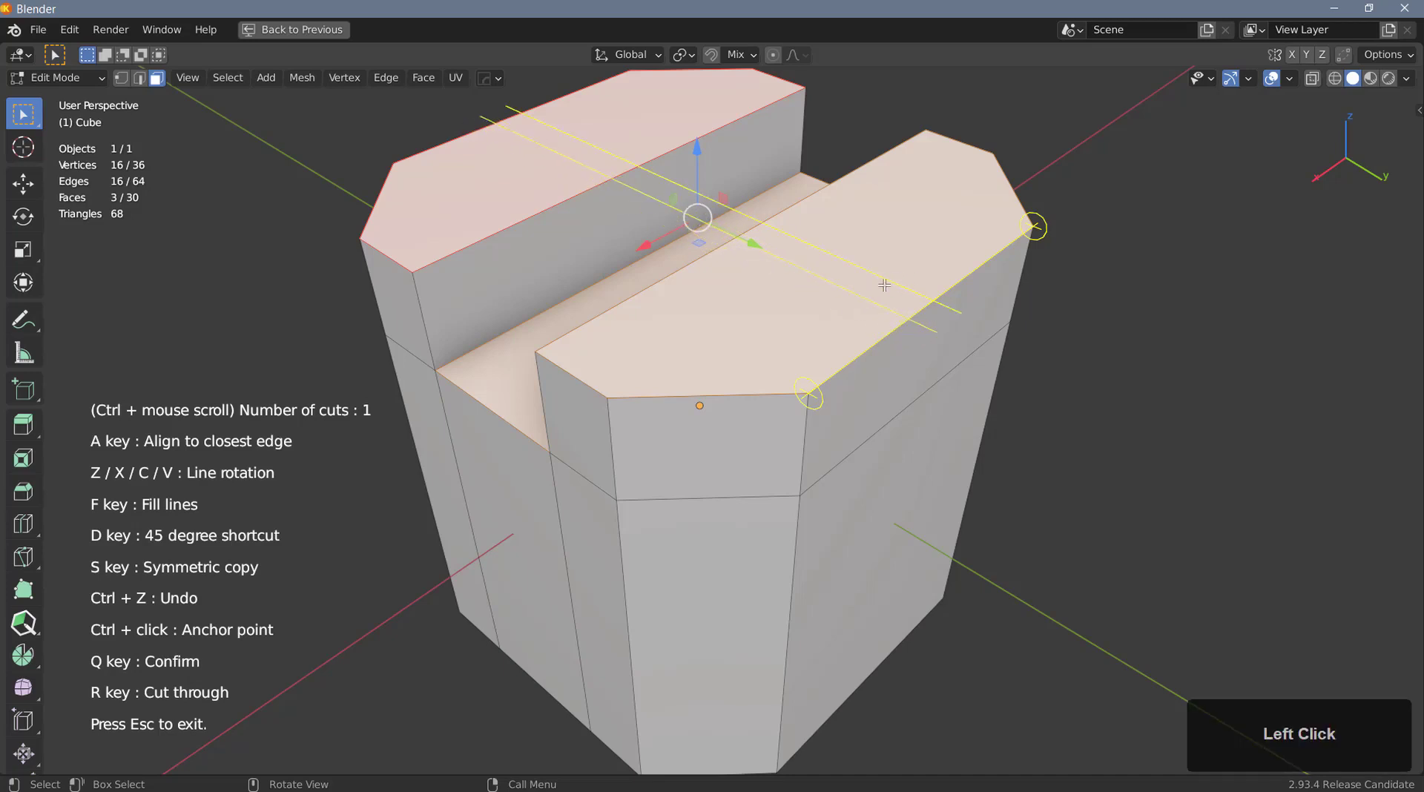
key(z)
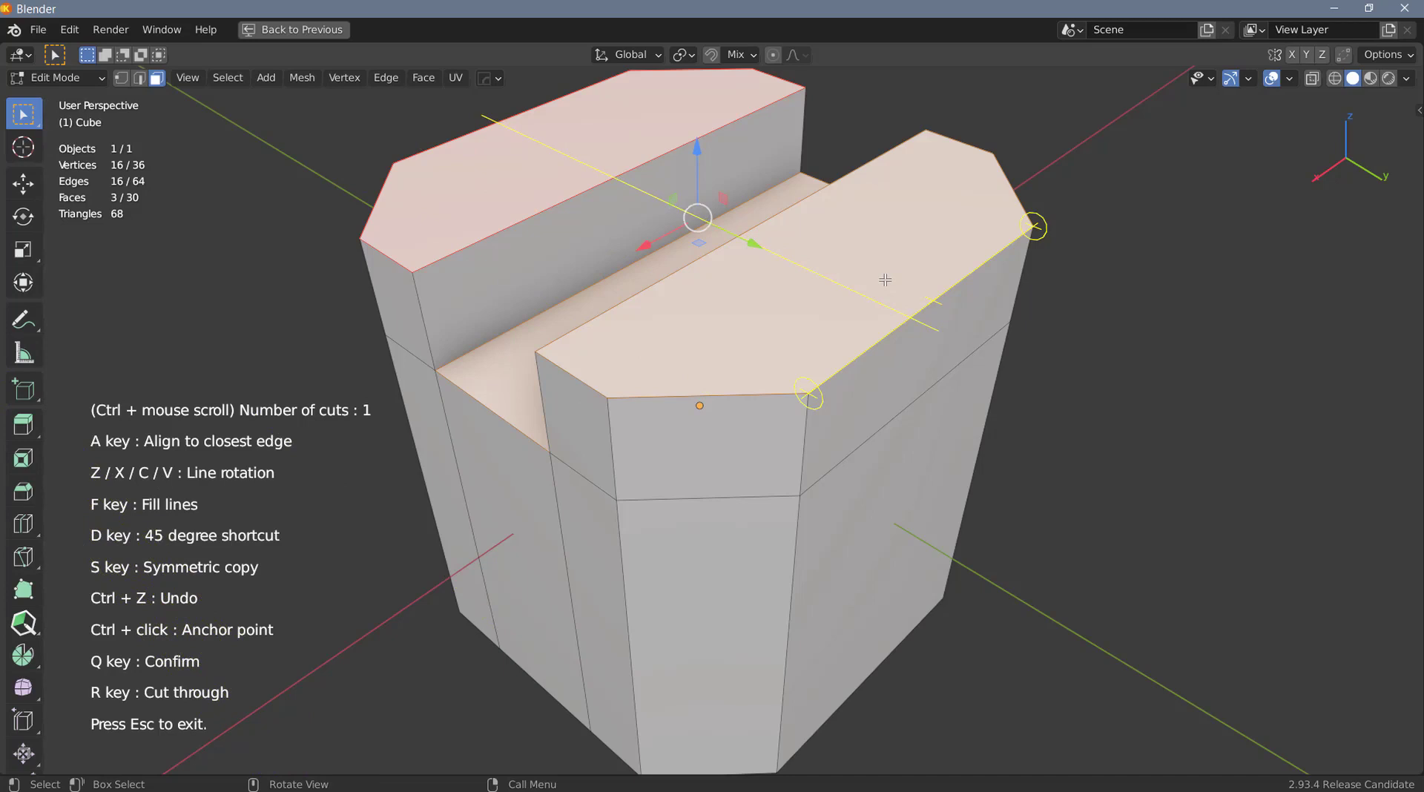
key(z)
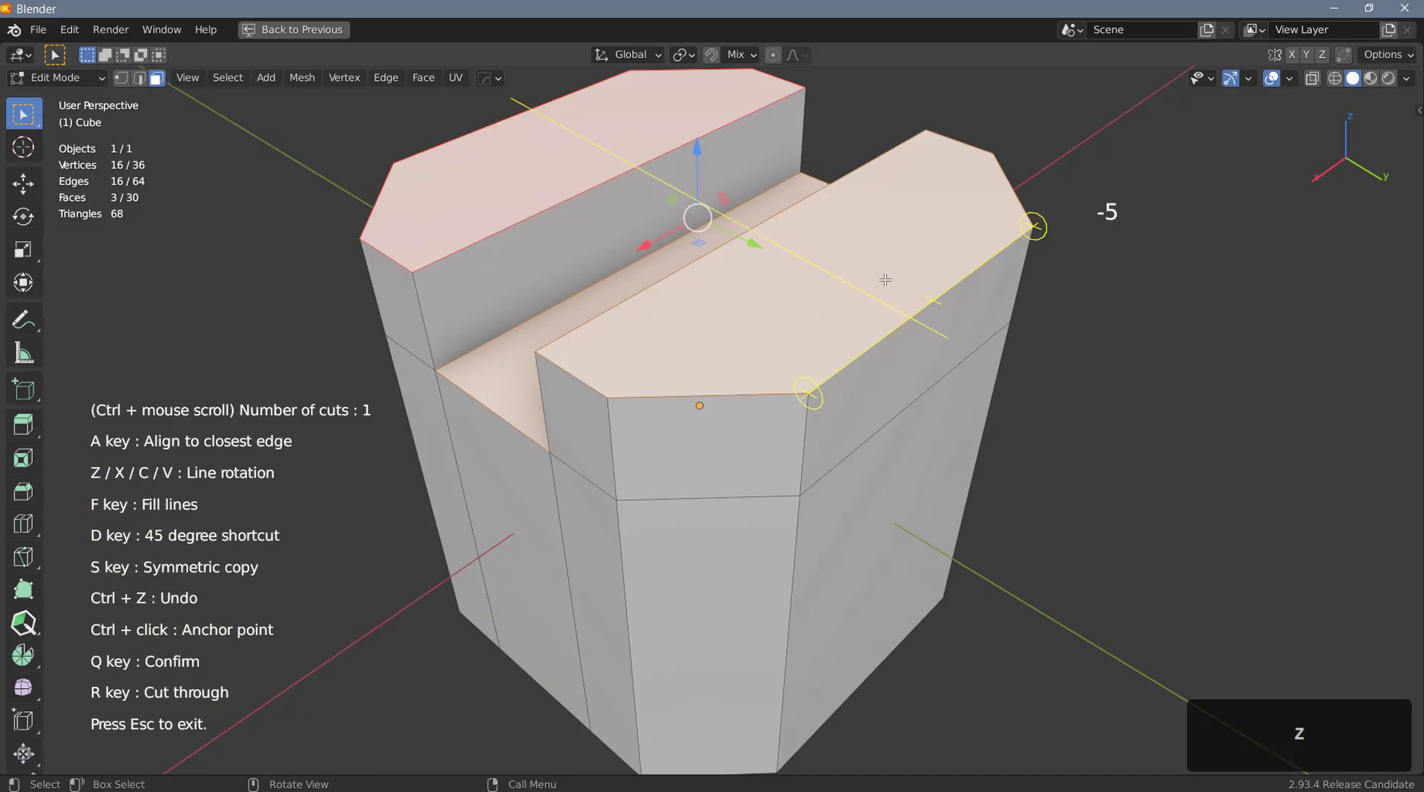
key(z)
key(x)
key(x)
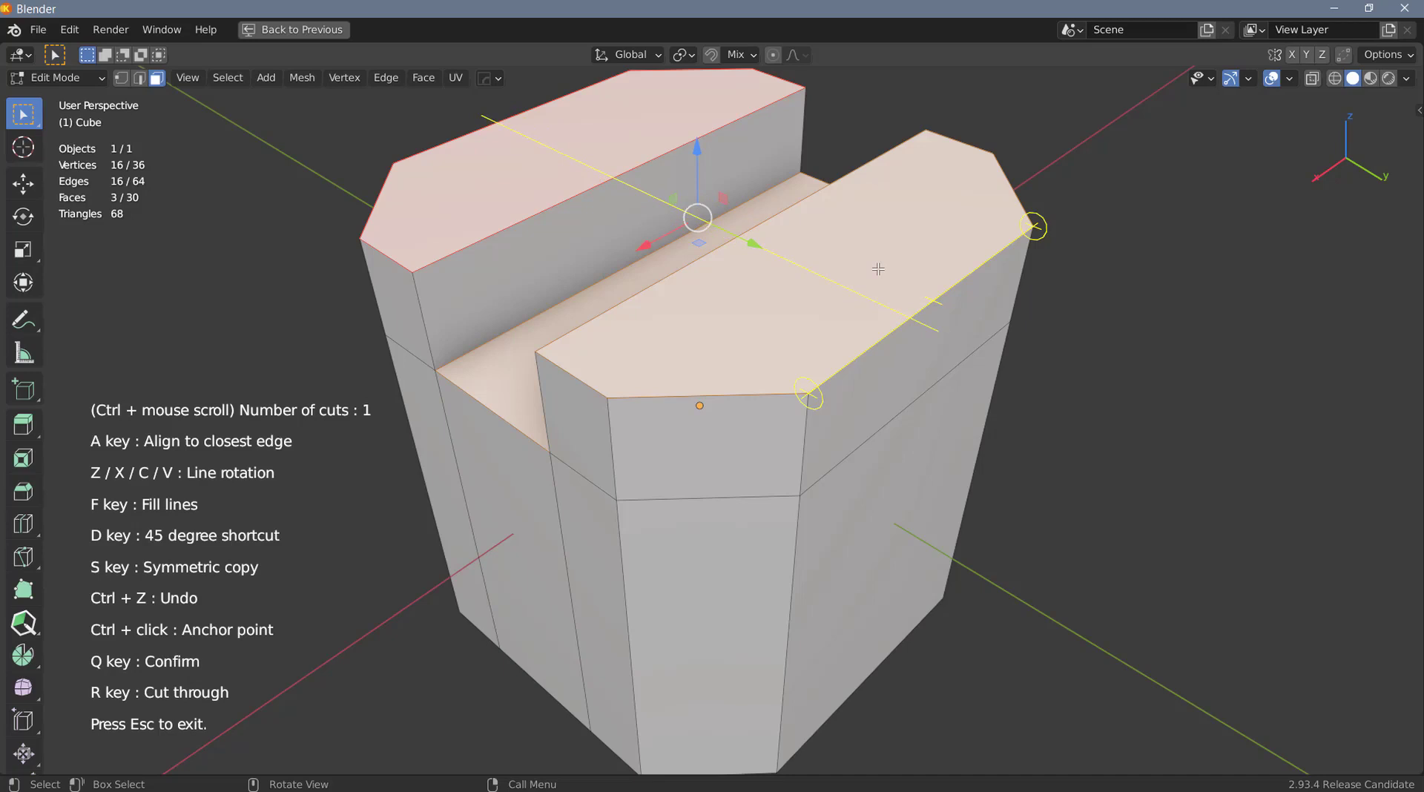
key(c)
key(c)
key(c)
key(v)
key(v)
key(v)
key(v)
key(v)
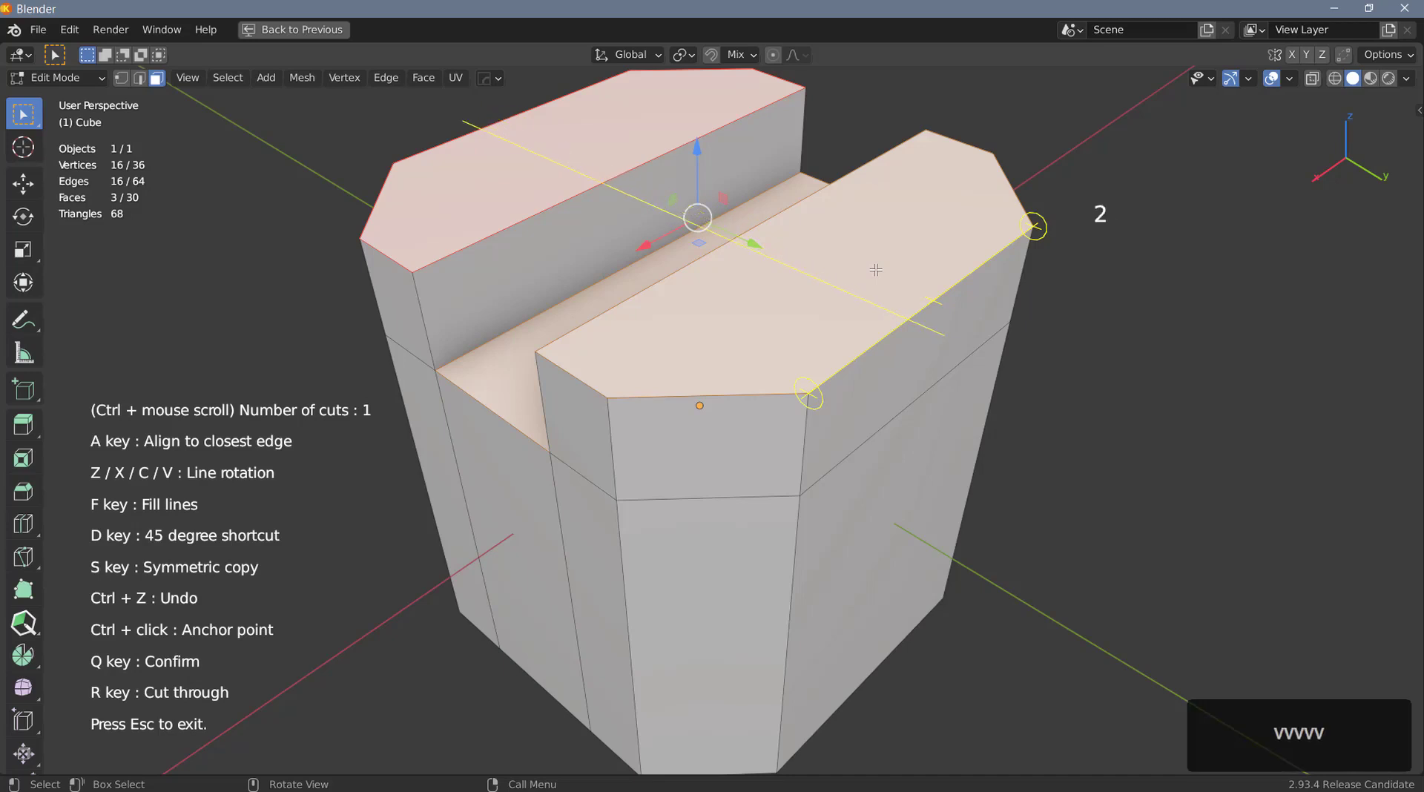
key(v)
key(v)
key(v)
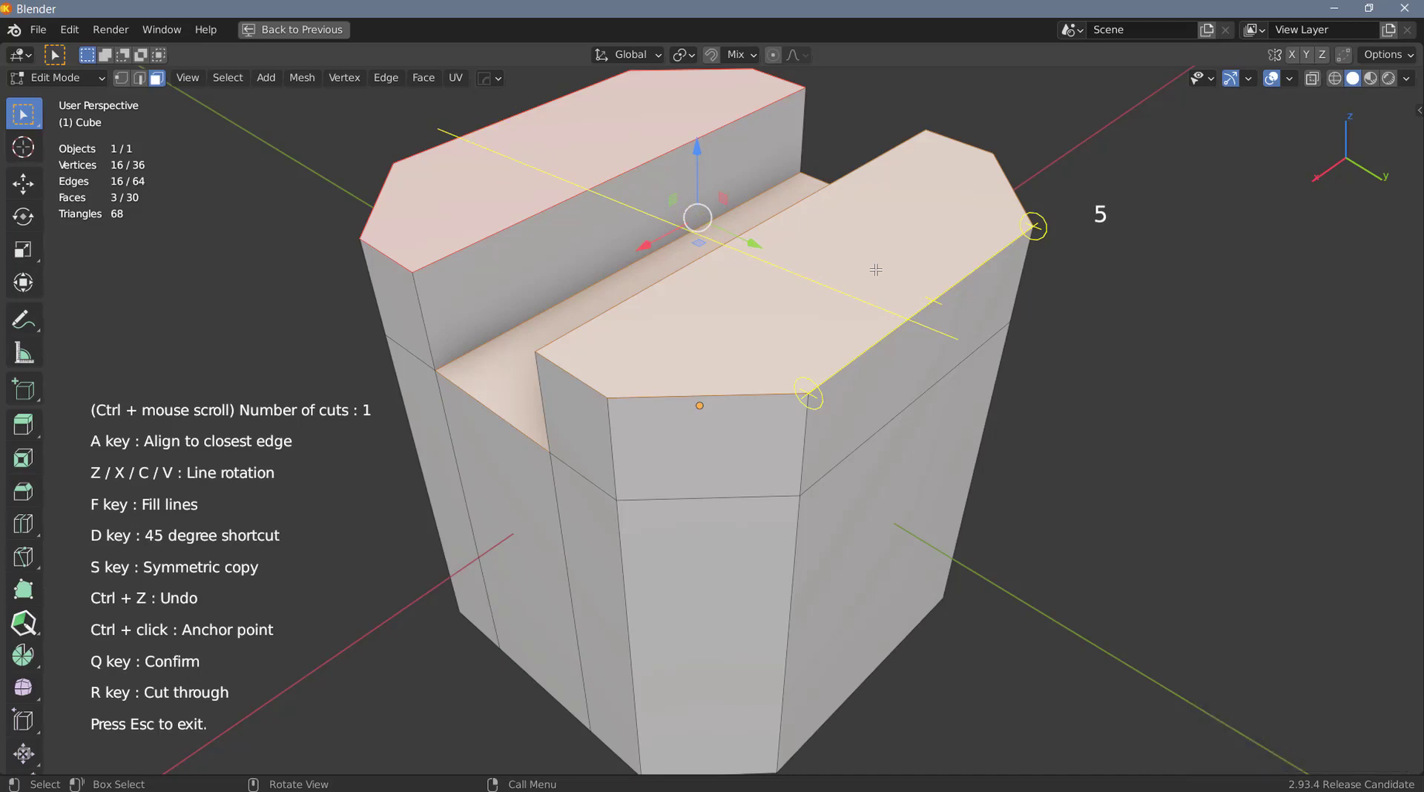
key(v)
key(v)
key(c)
key(c)
key(c)
key(c)
key(d)
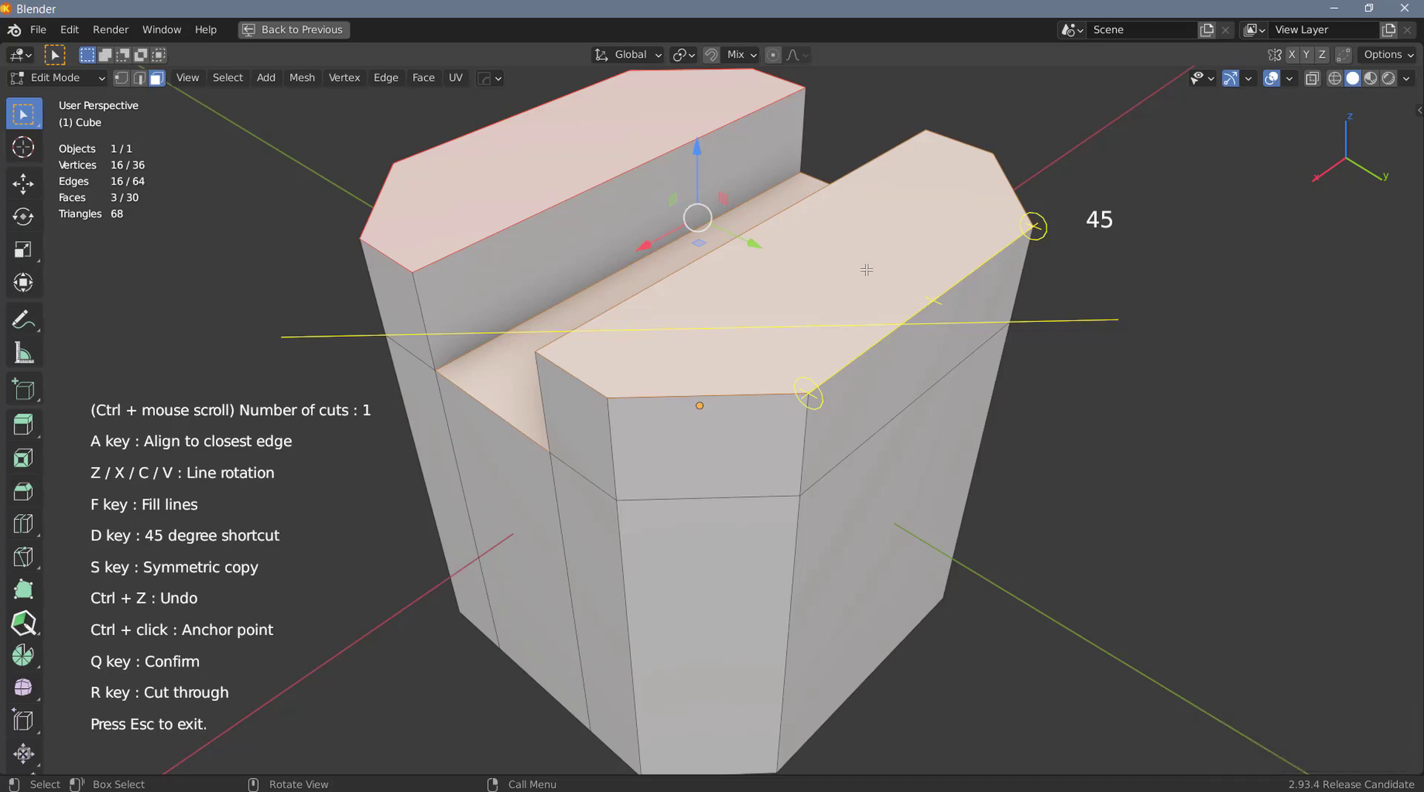
key(d)
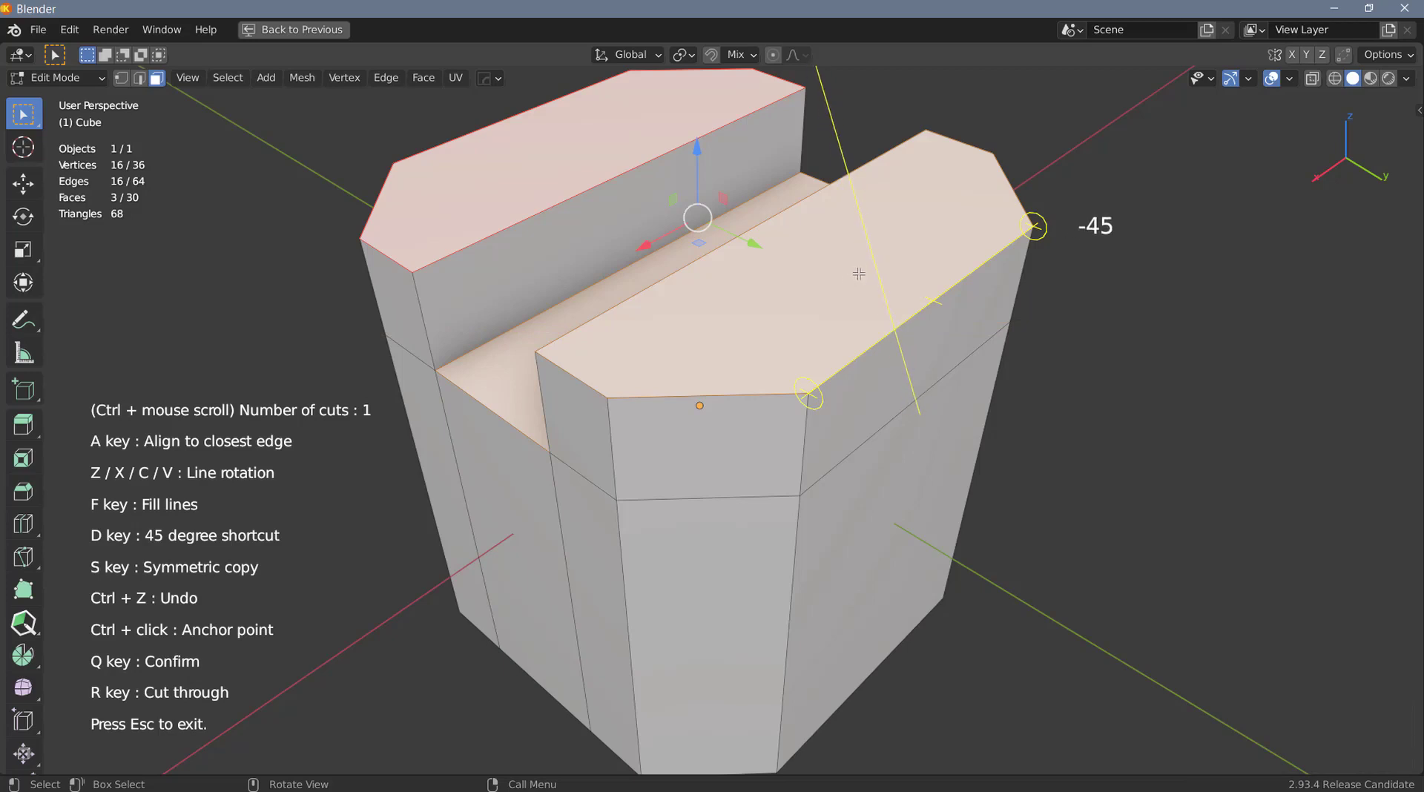
key(z)
key(z)
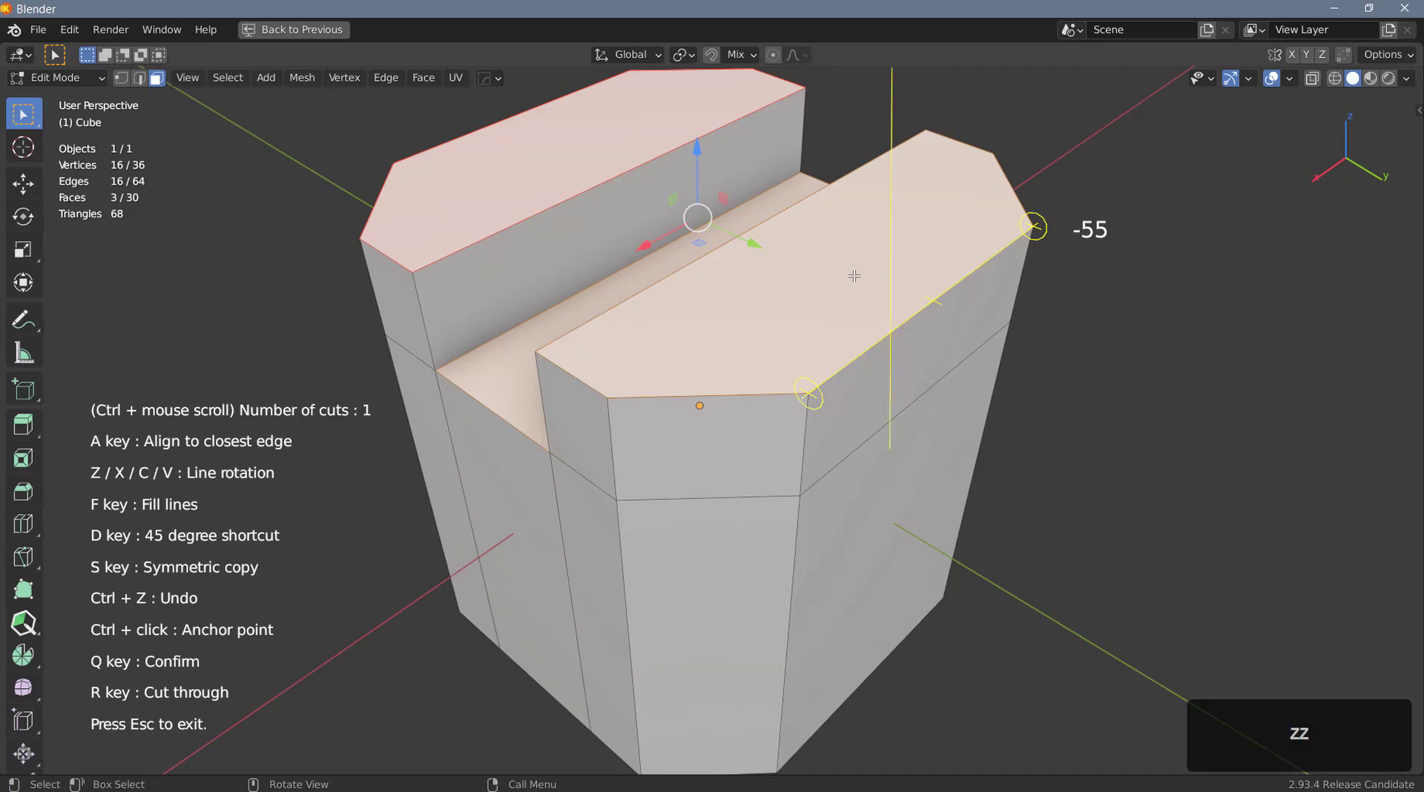
key(x)
key(x)
key(x)
key(x)
key(Escape)
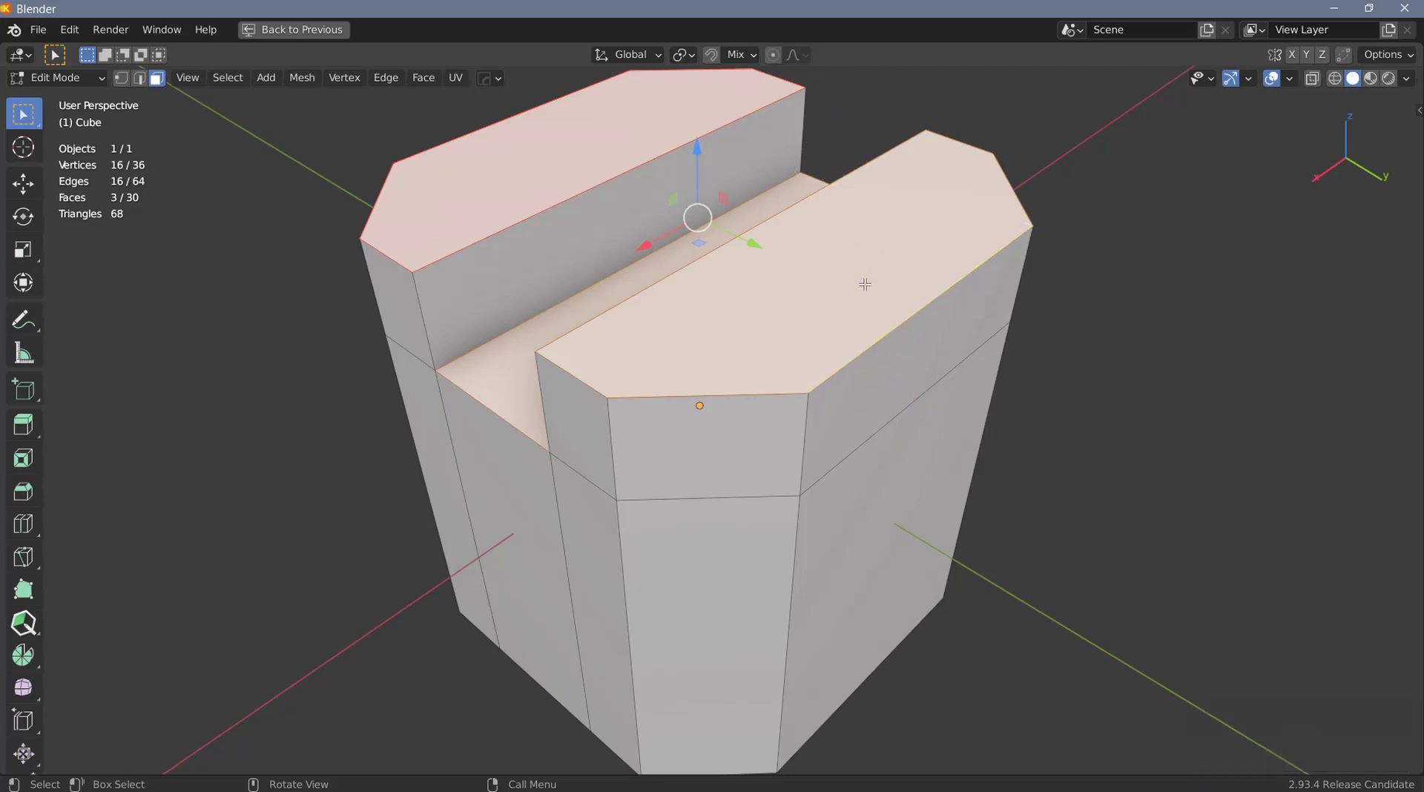
key(d)
key(c)
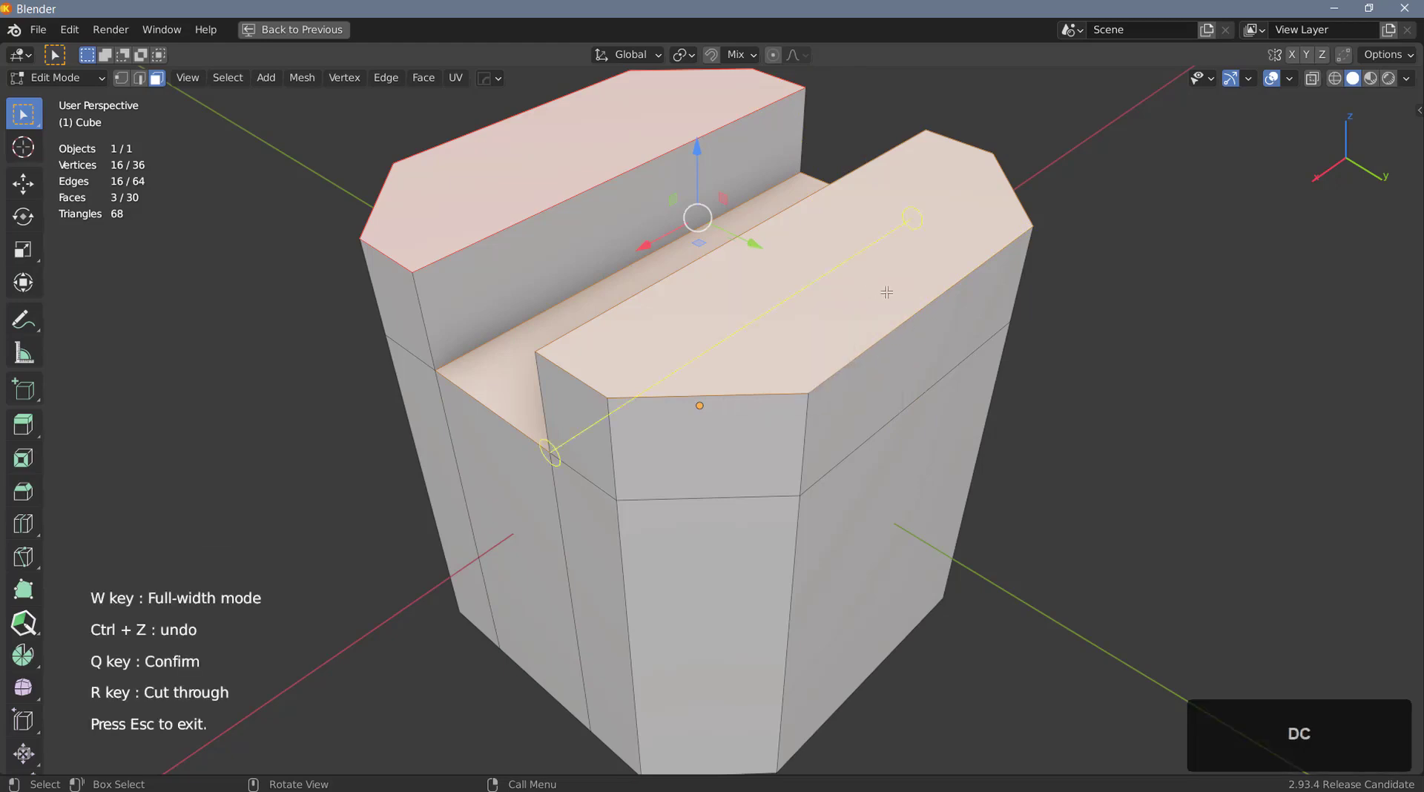
click(865, 285)
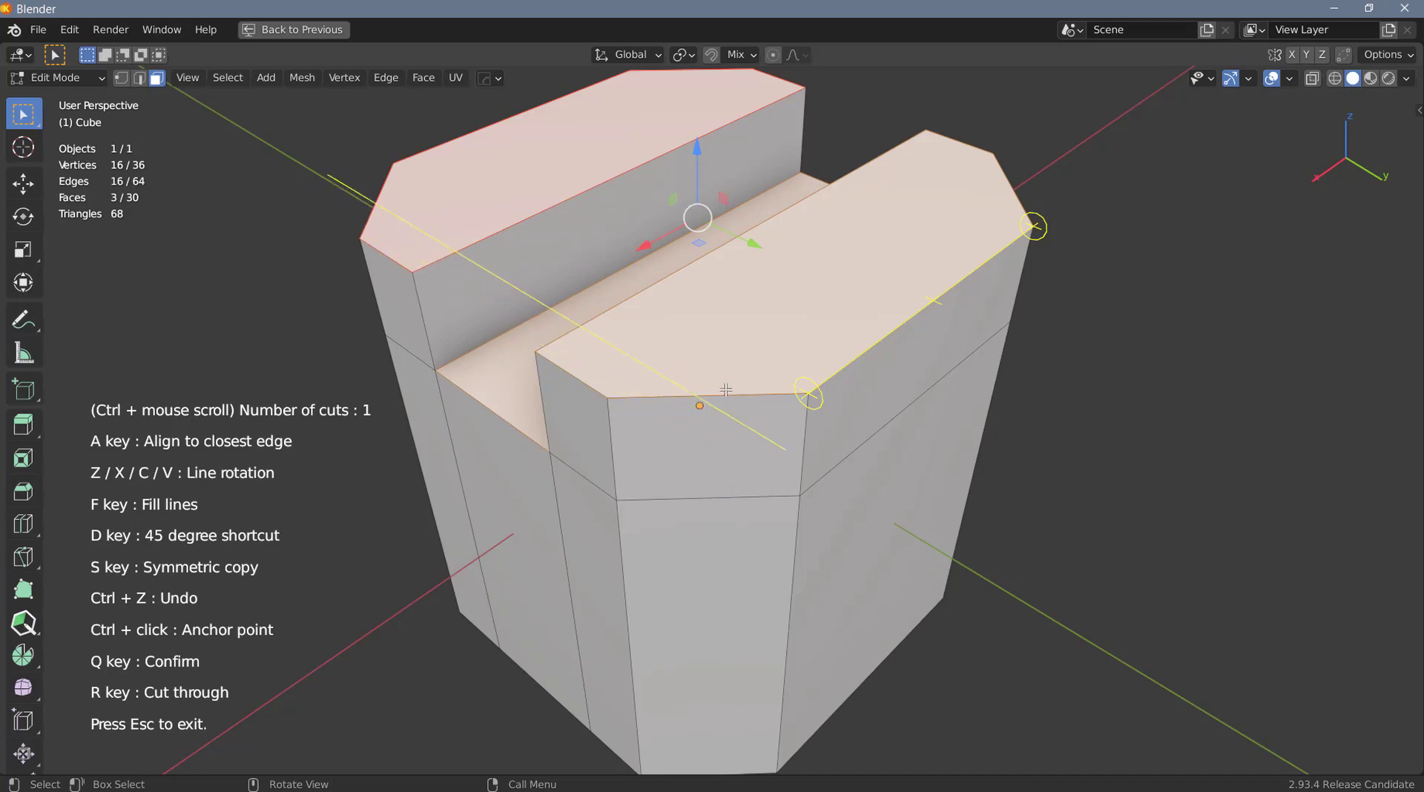
Step: Align the cut guide to the nearest front edge of the top face with A
key(a)
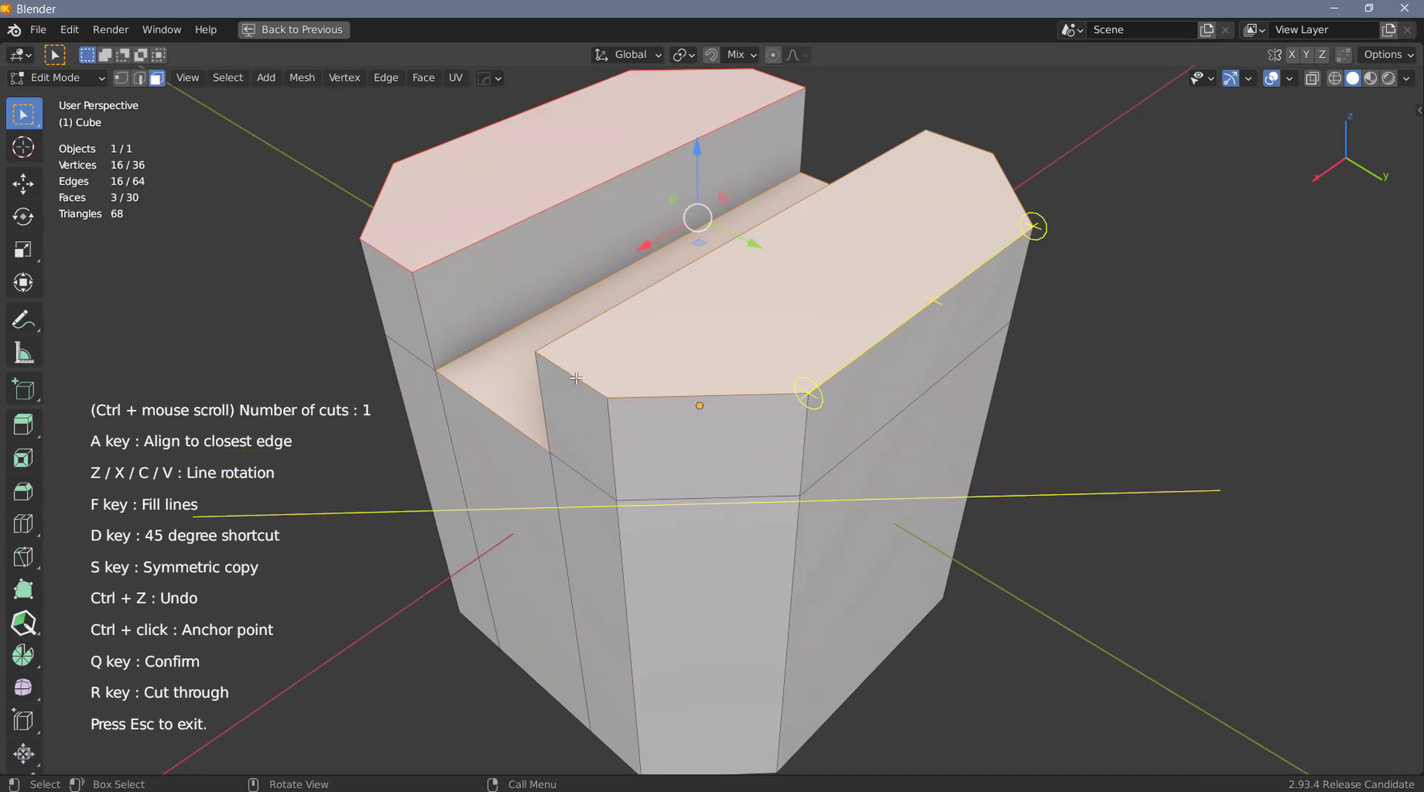
key(a)
key(a)
key(a)
key(a)
key(a)
key(a)
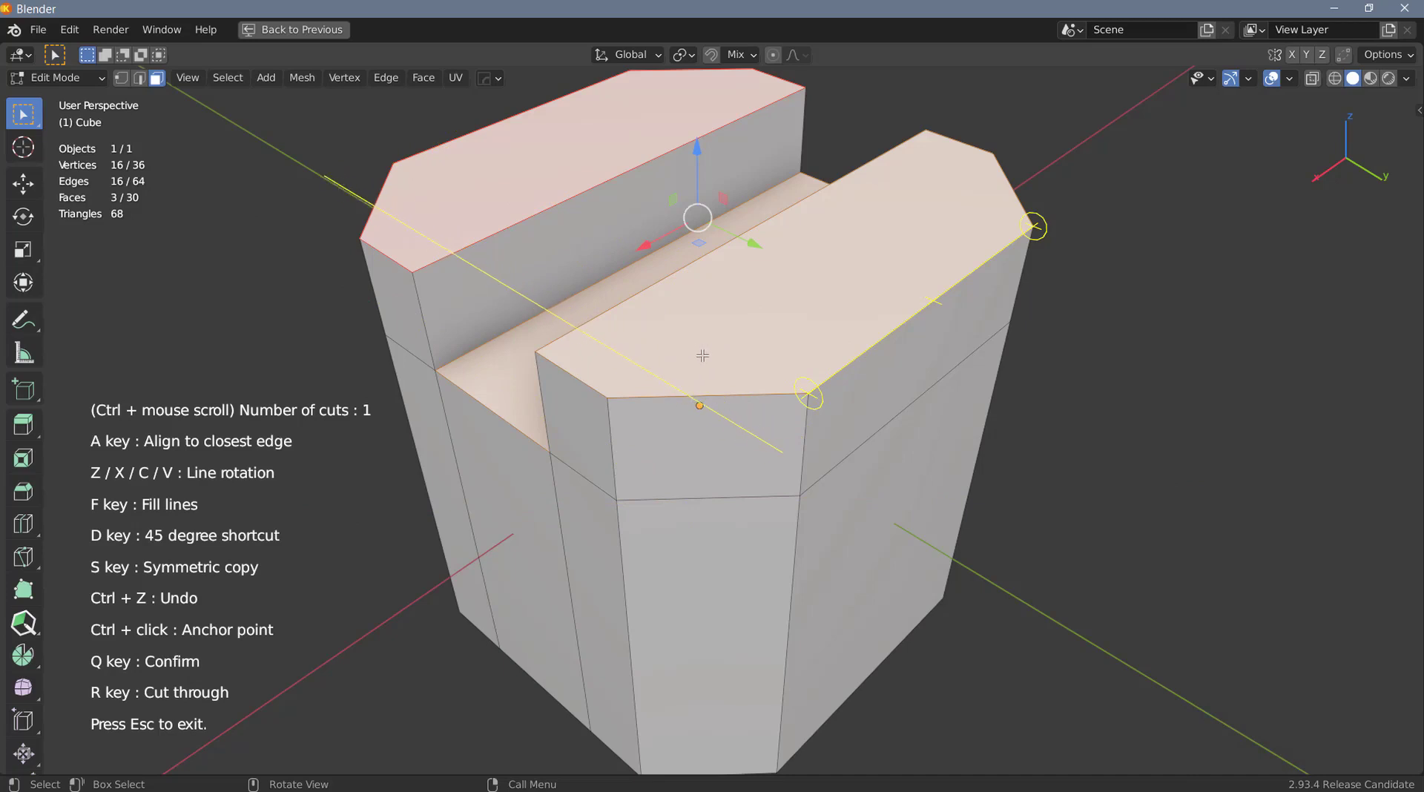
Step: Exit Face Cutter, retry it on the right top face alone, exit again and reselect the left face
key(Escape)
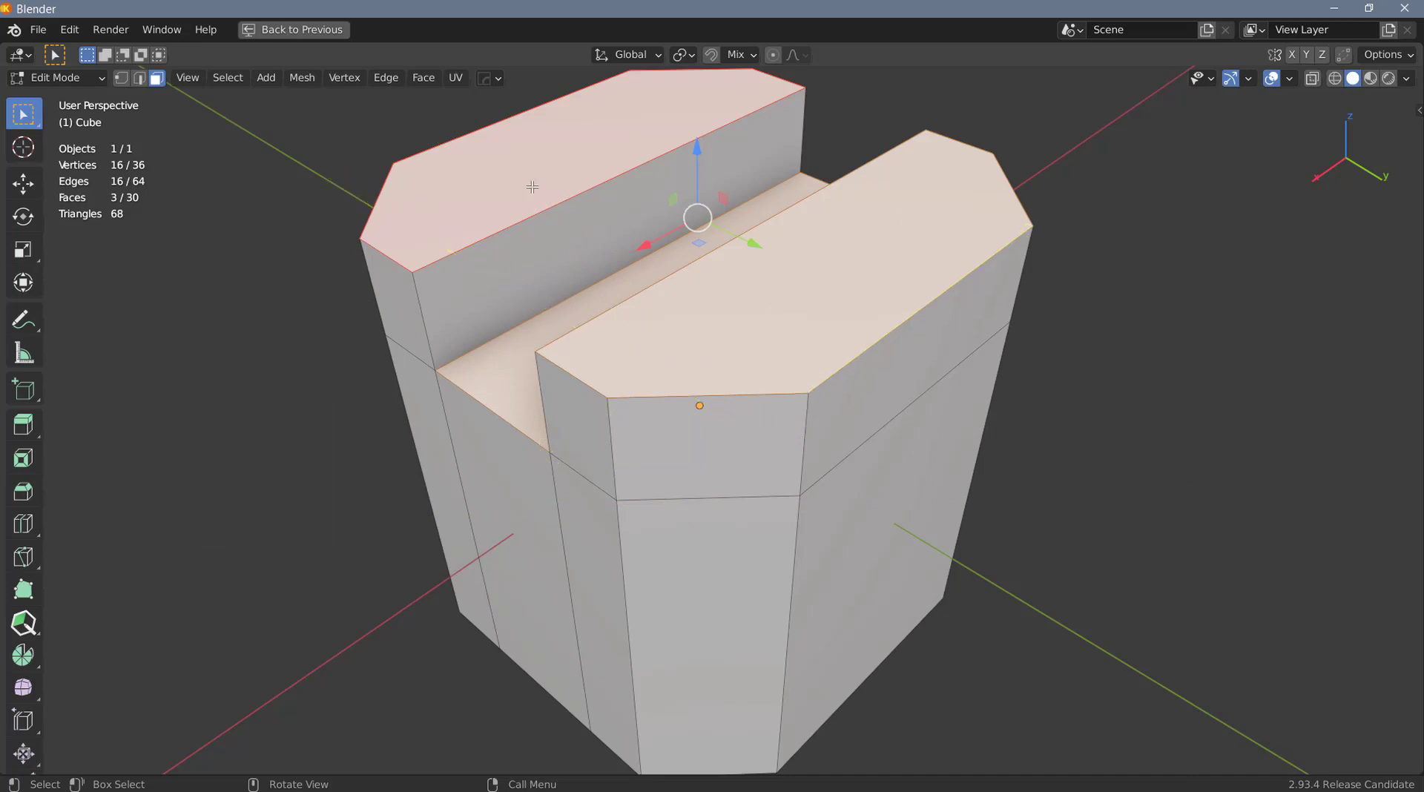
shift+click(530, 186)
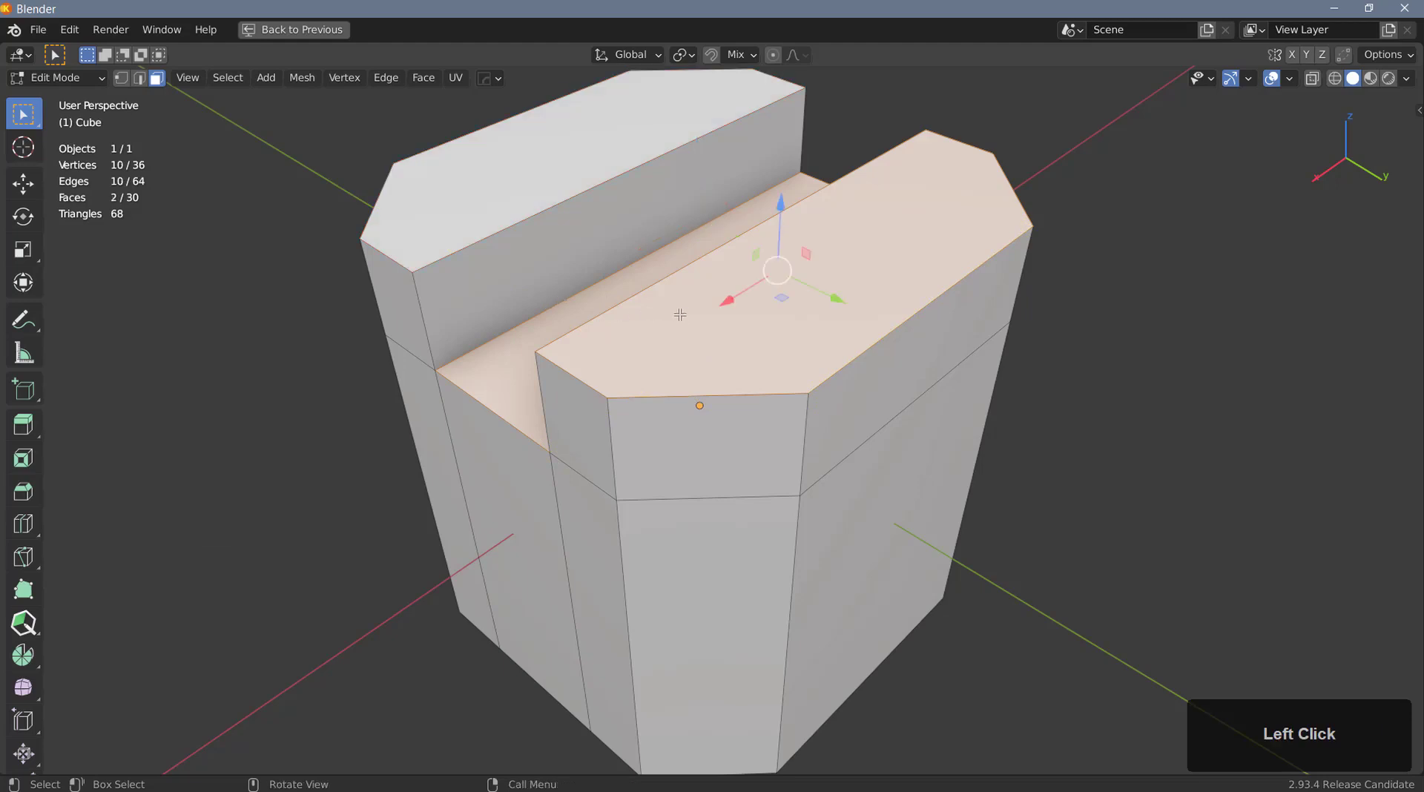
key(k)
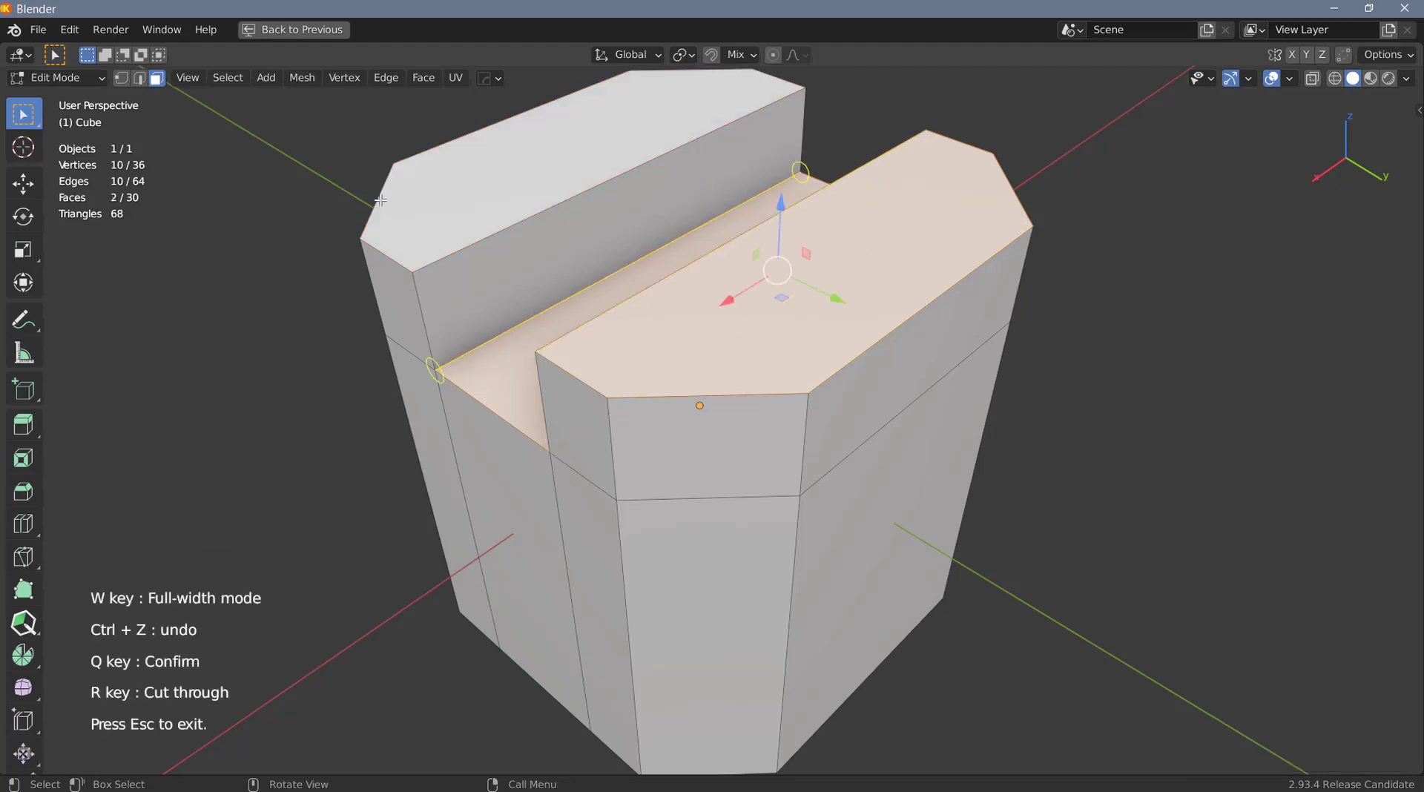
key(a)
key(a)
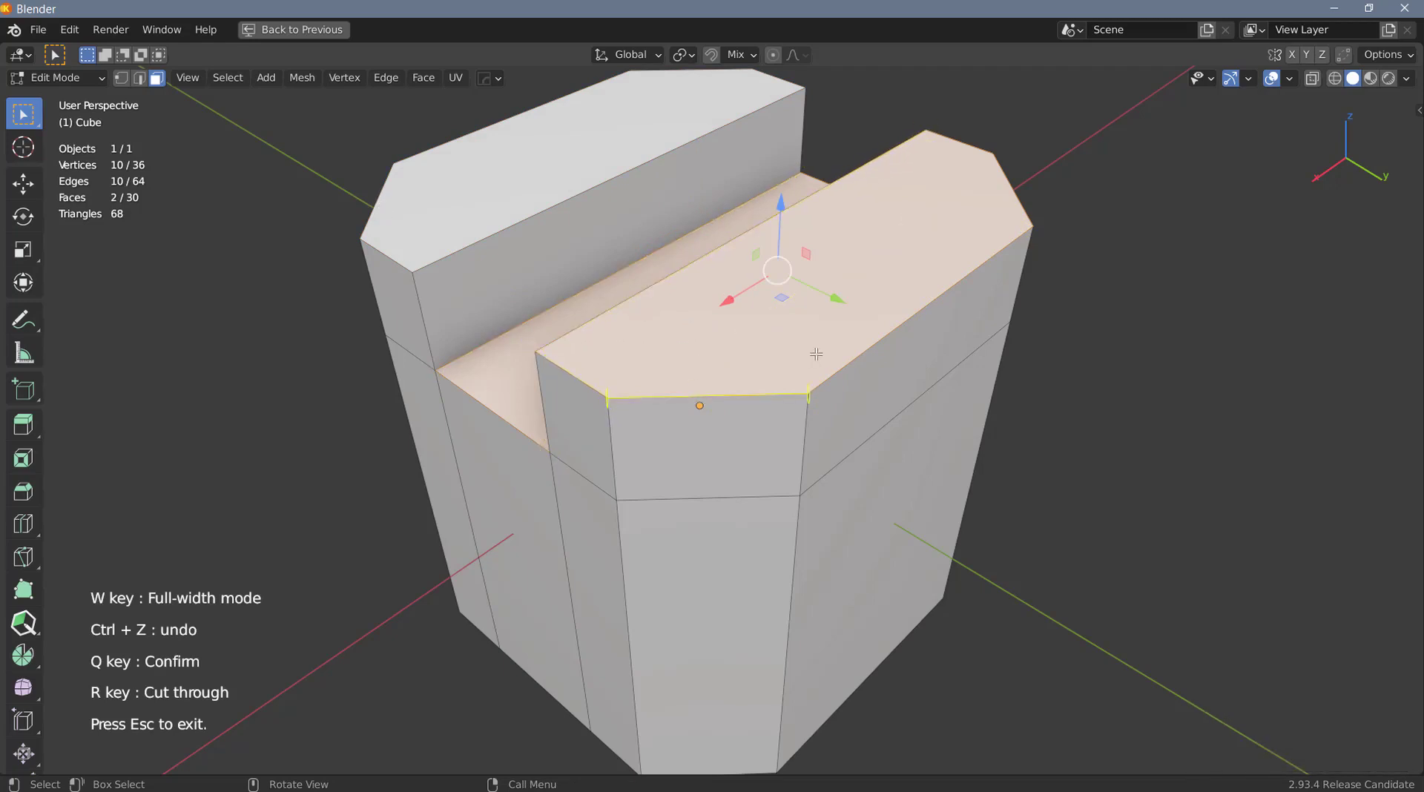
key(Escape)
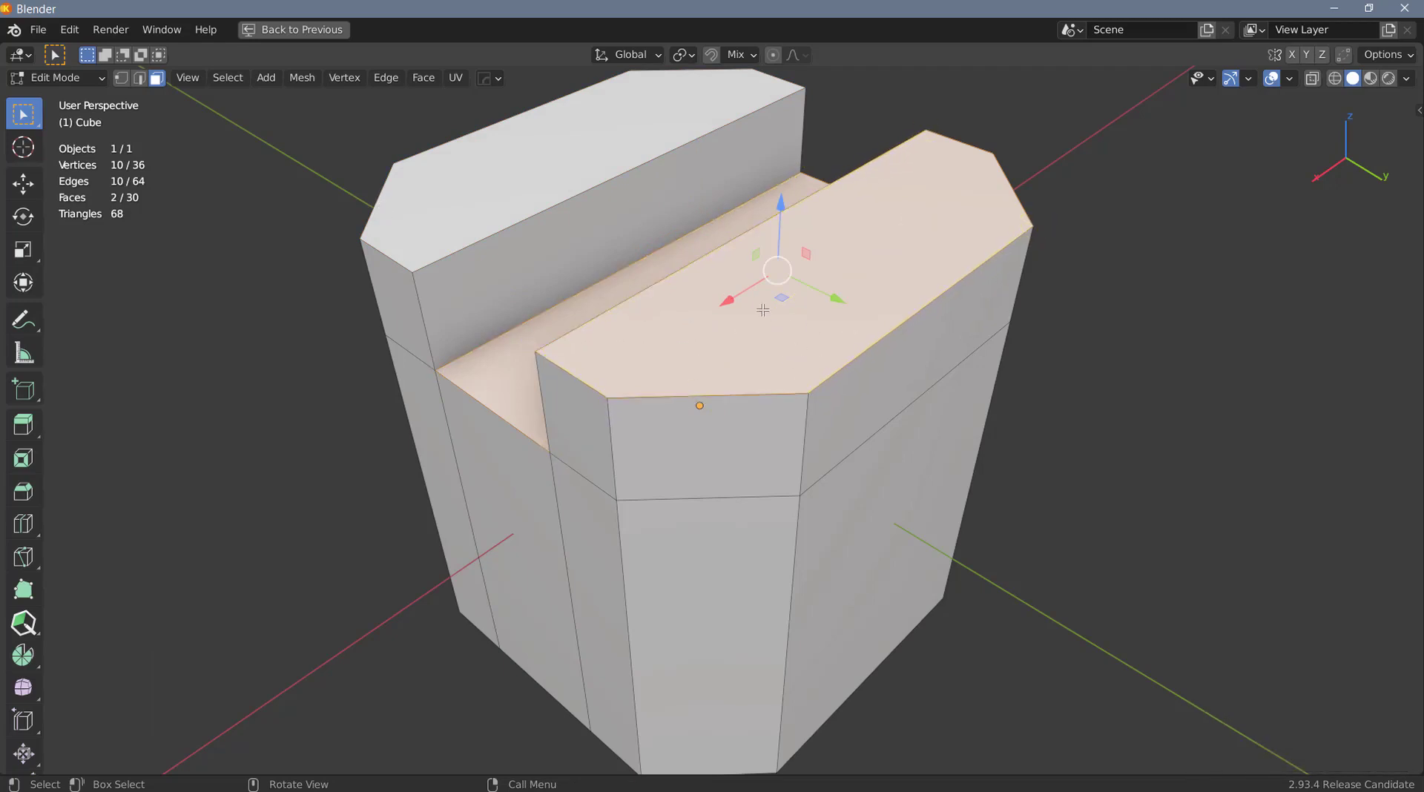
shift+click(867, 290)
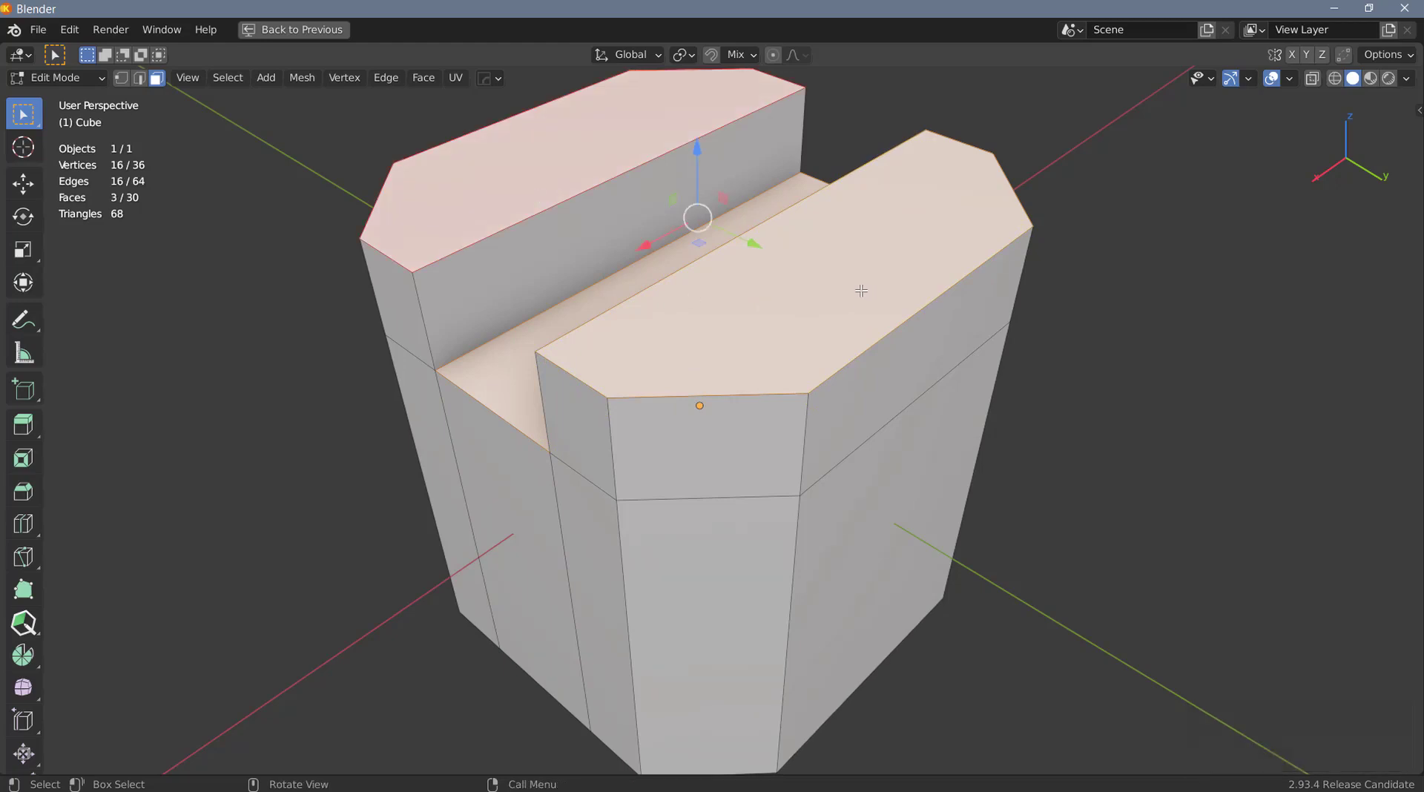
Step: Start Face Cutter (K) and draw parallel cut lines across both top faces, mirrored symmetrically with S
key(k)
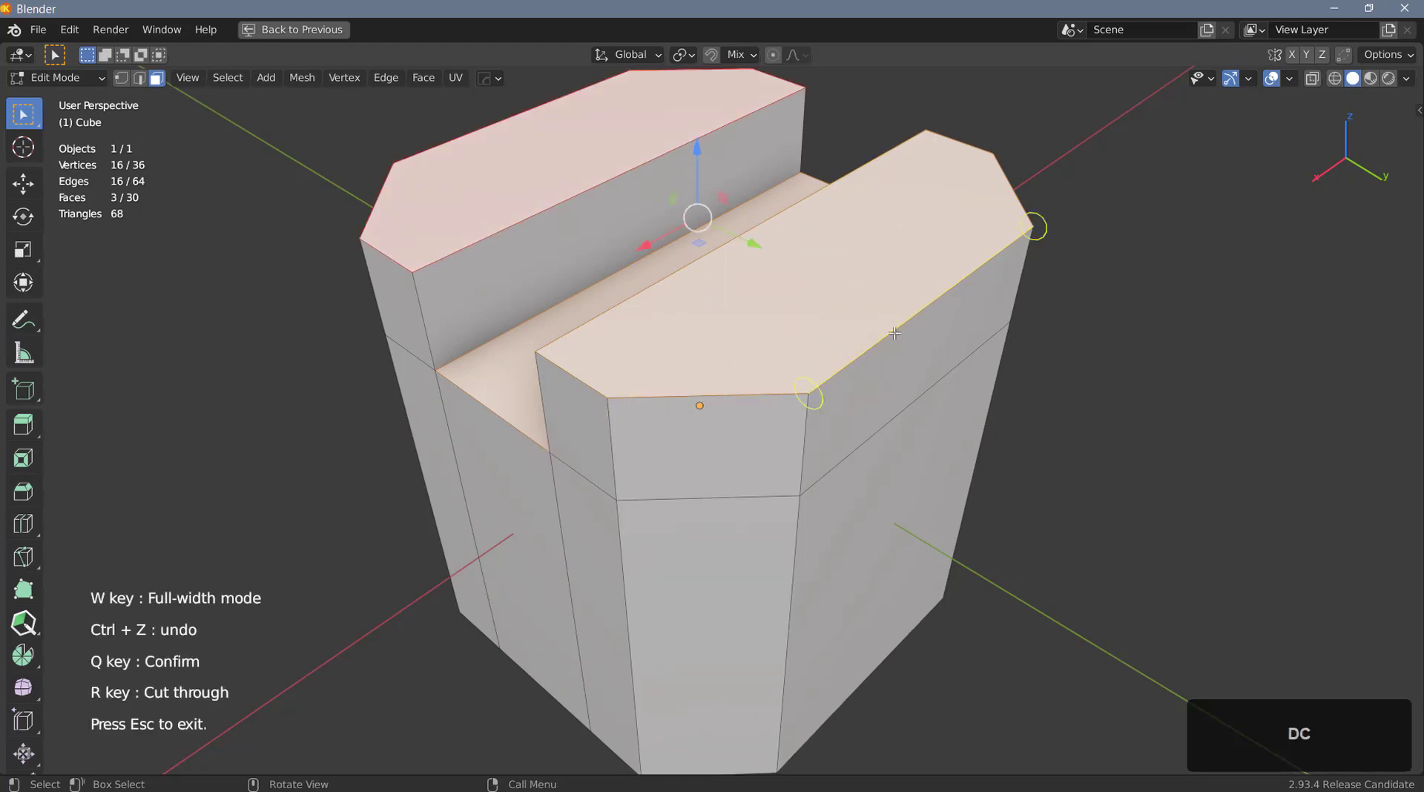
click(890, 337)
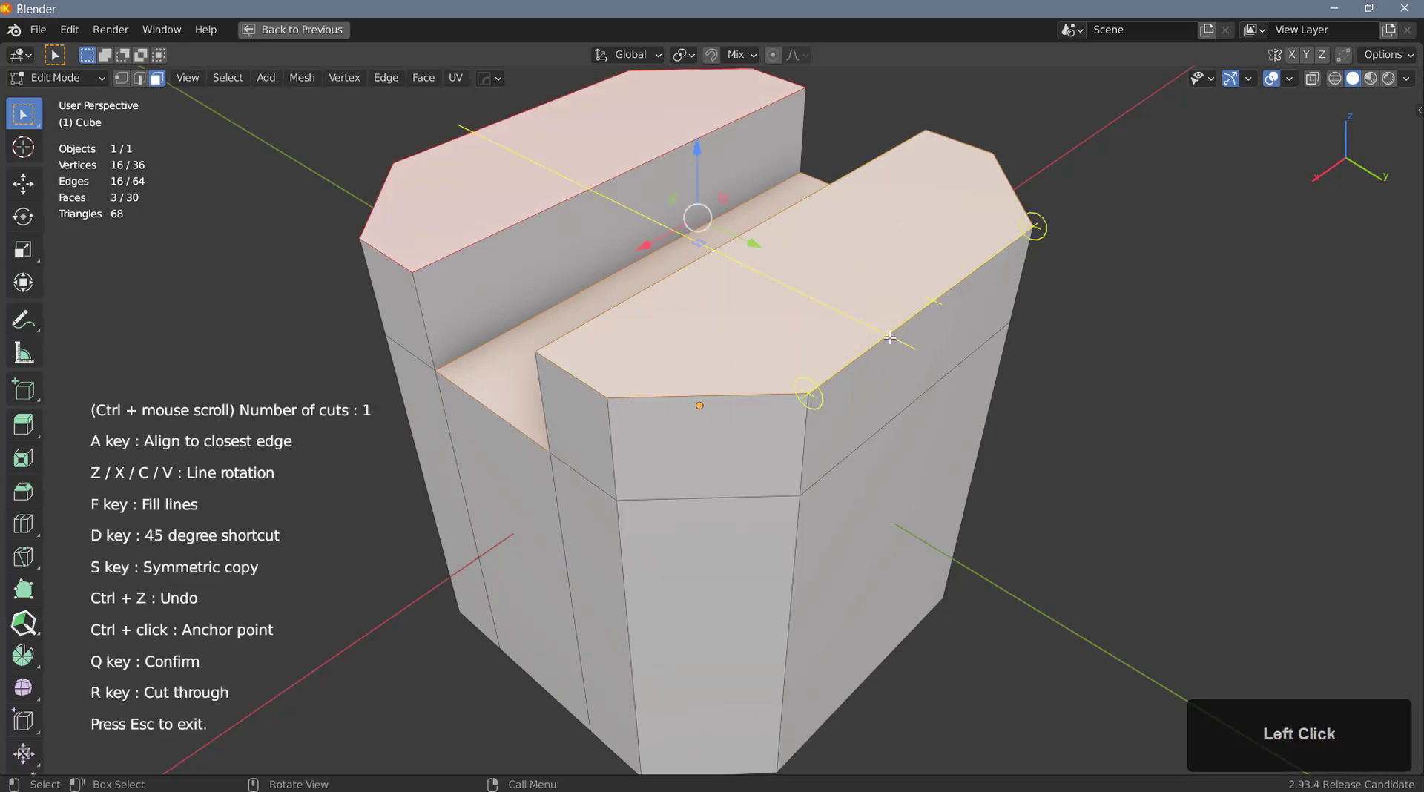
click(830, 324)
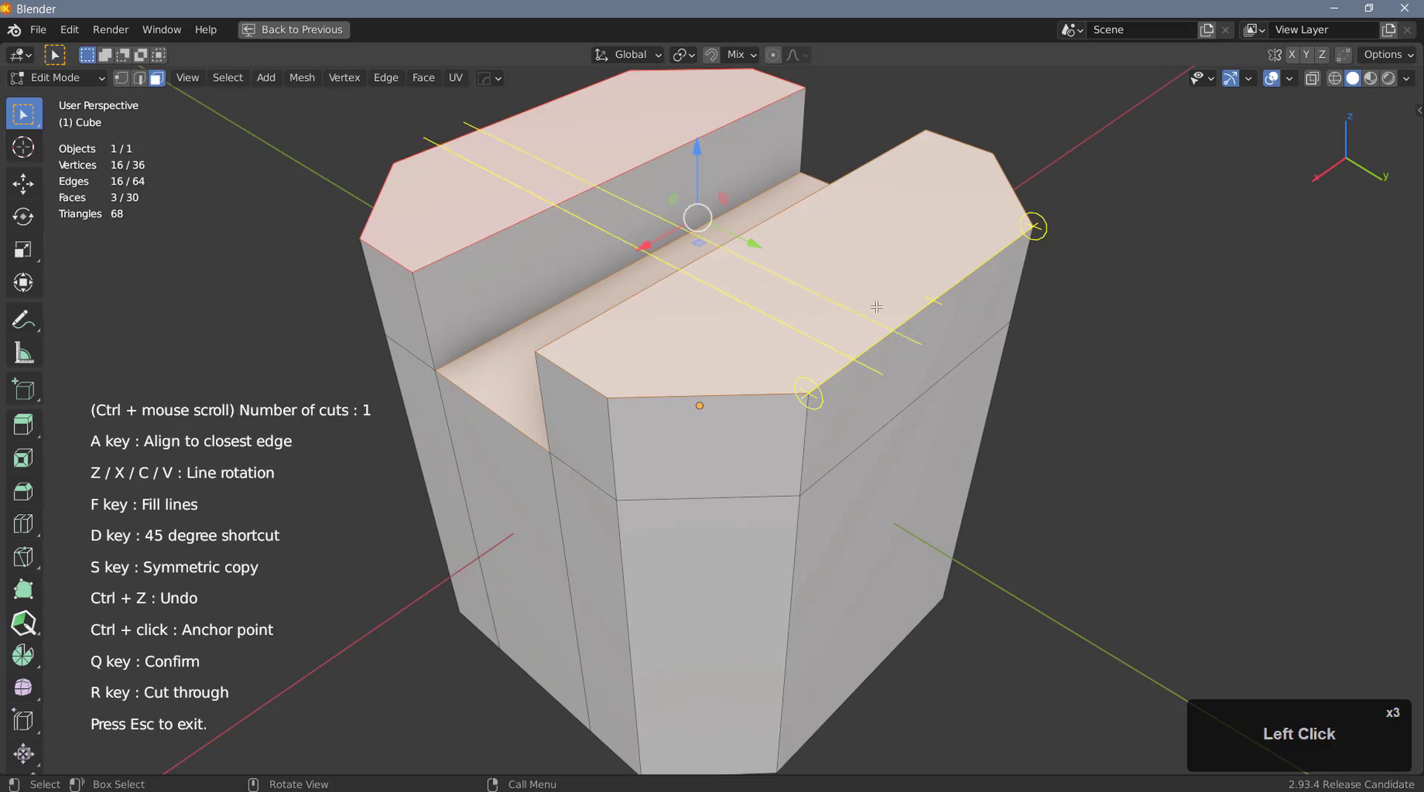
key(s)
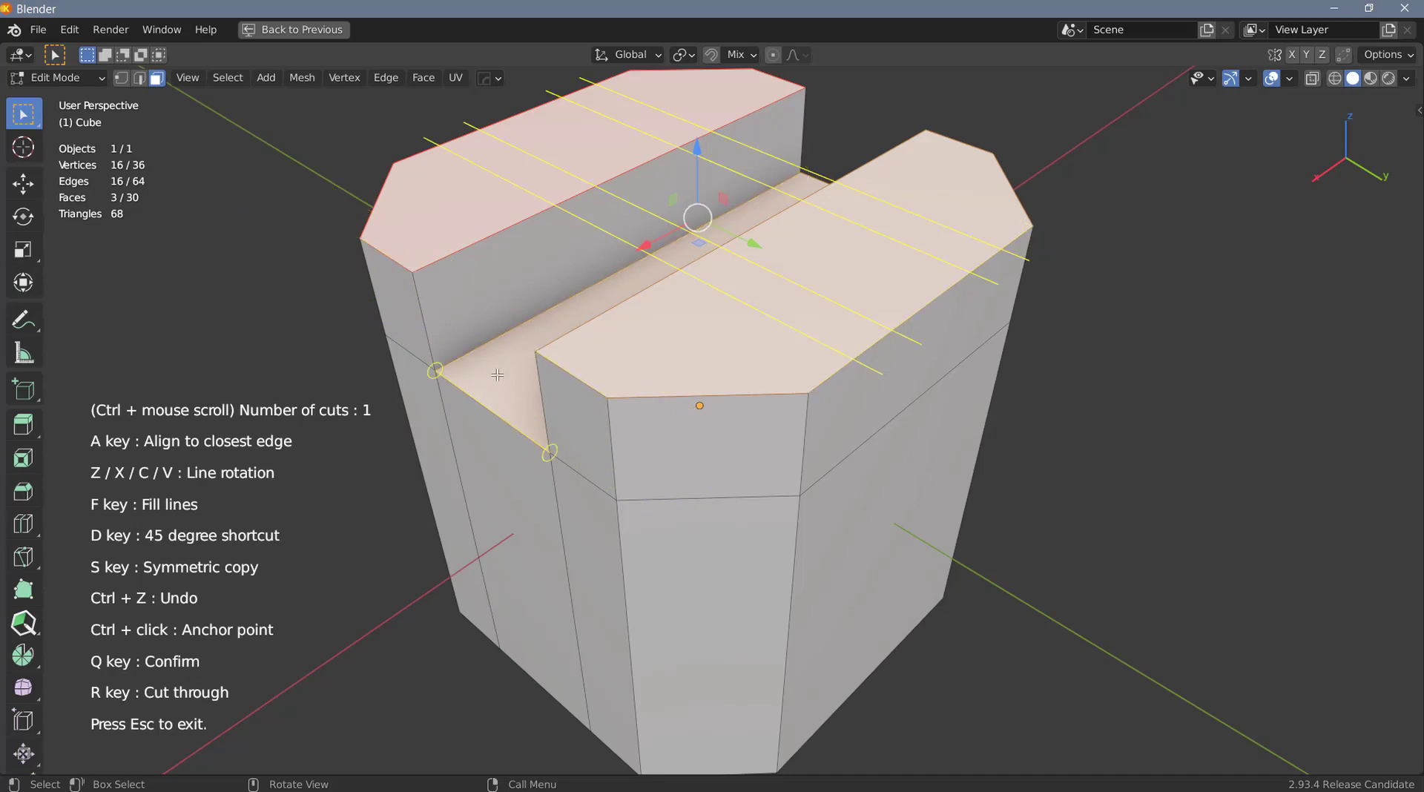
Step: Add a slot short-edge cut and a 3-division front-edge cut, then cut all lines through the block
click(572, 372)
double_click(570, 382)
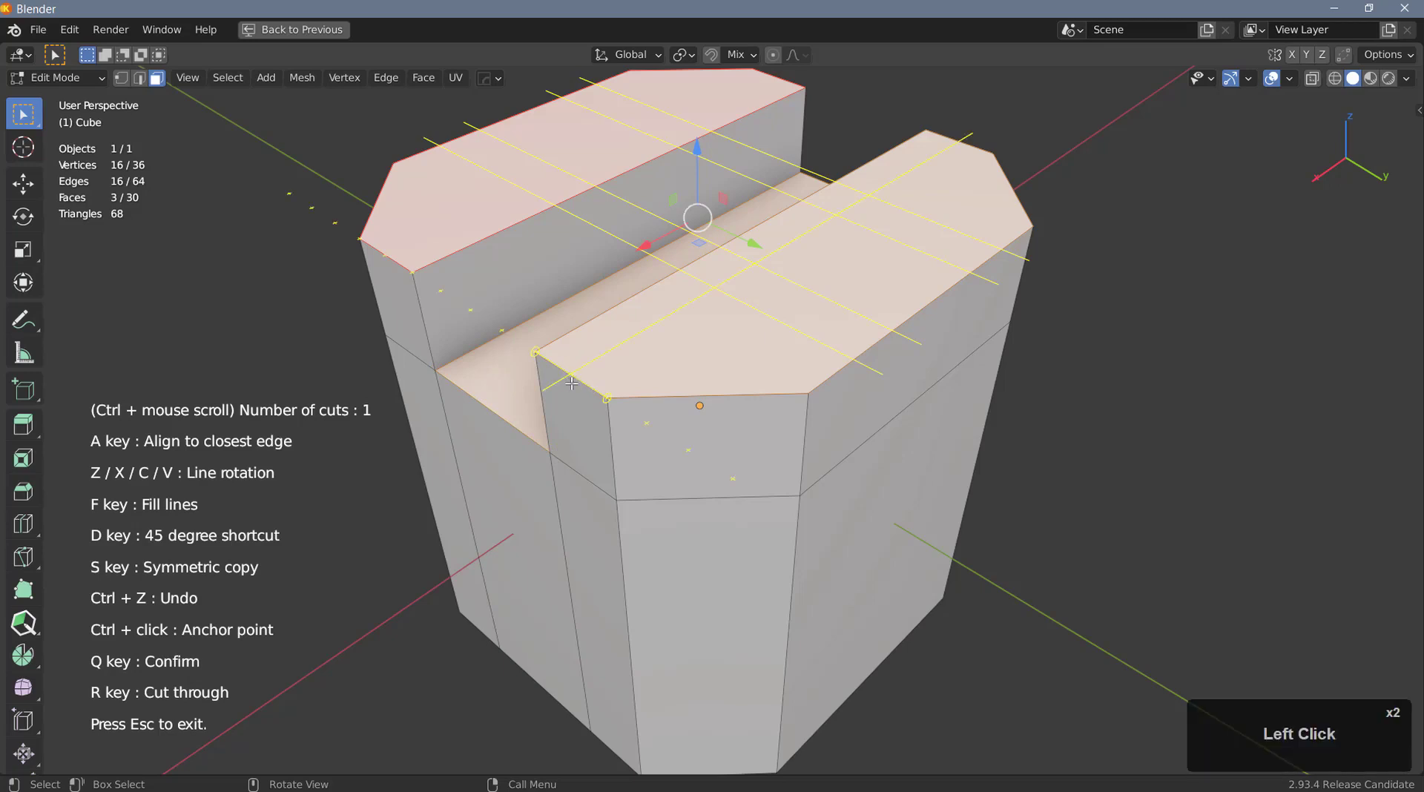
click(694, 404)
ctrl+scroll(708, 396, up, 1)
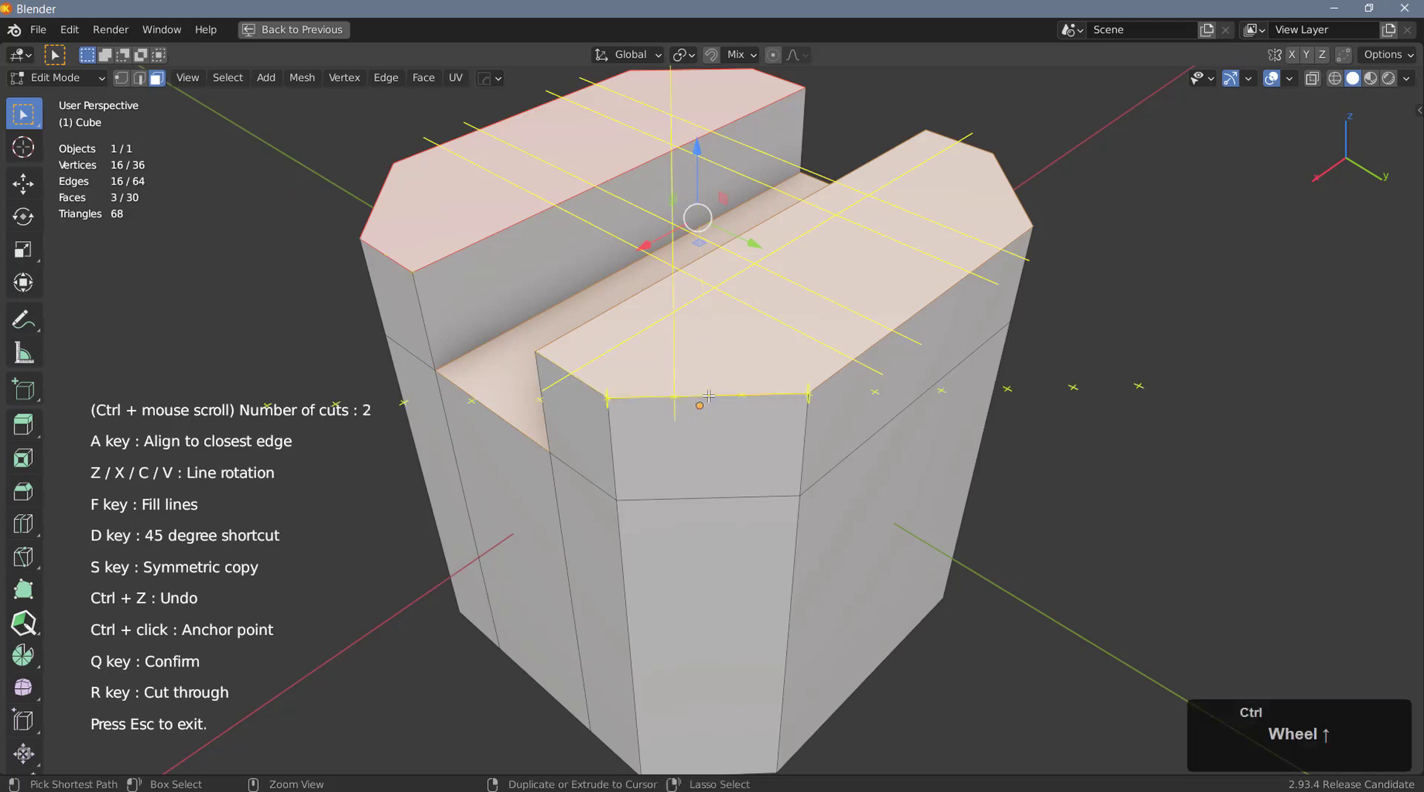
ctrl+scroll(702, 397, up, 1)
click(712, 400)
click(737, 411)
key(r)
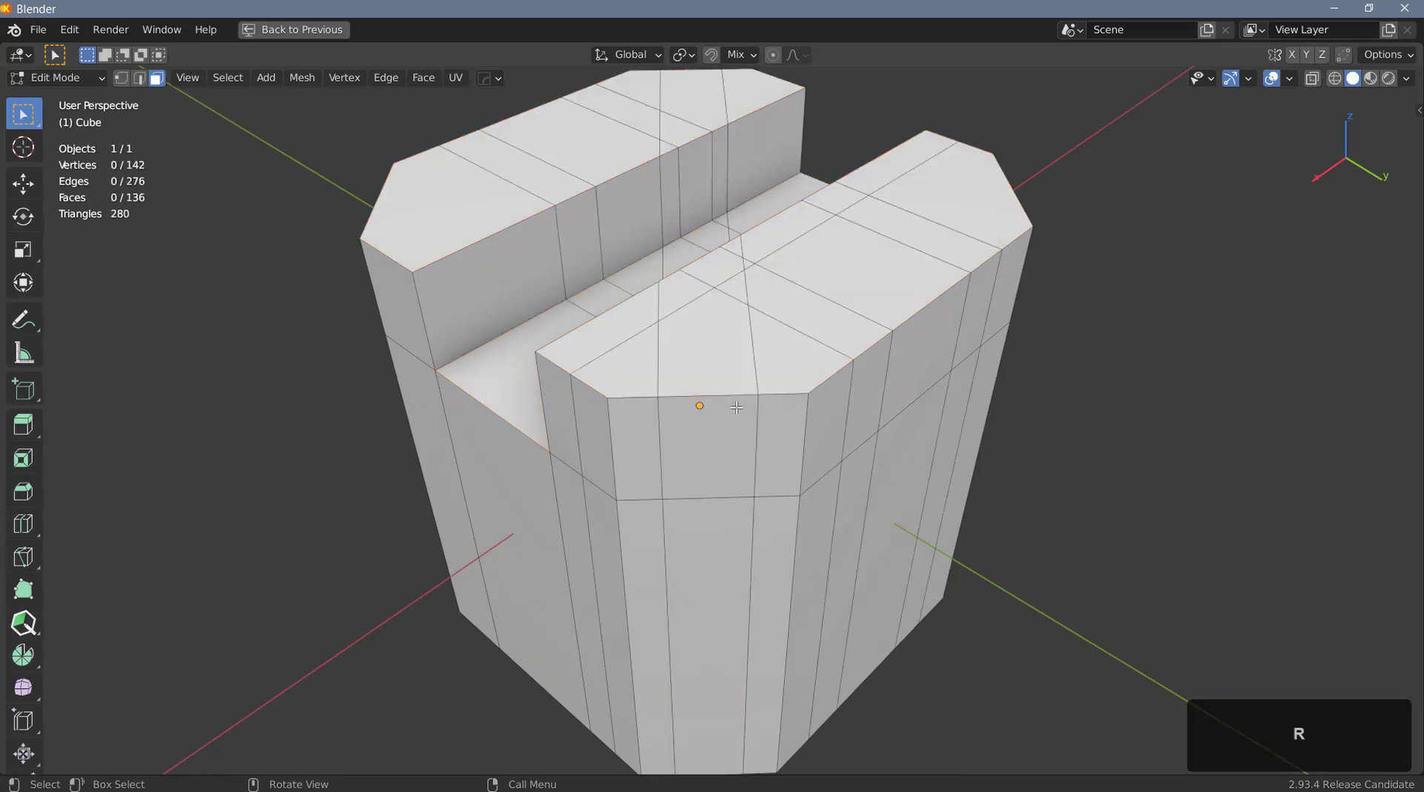